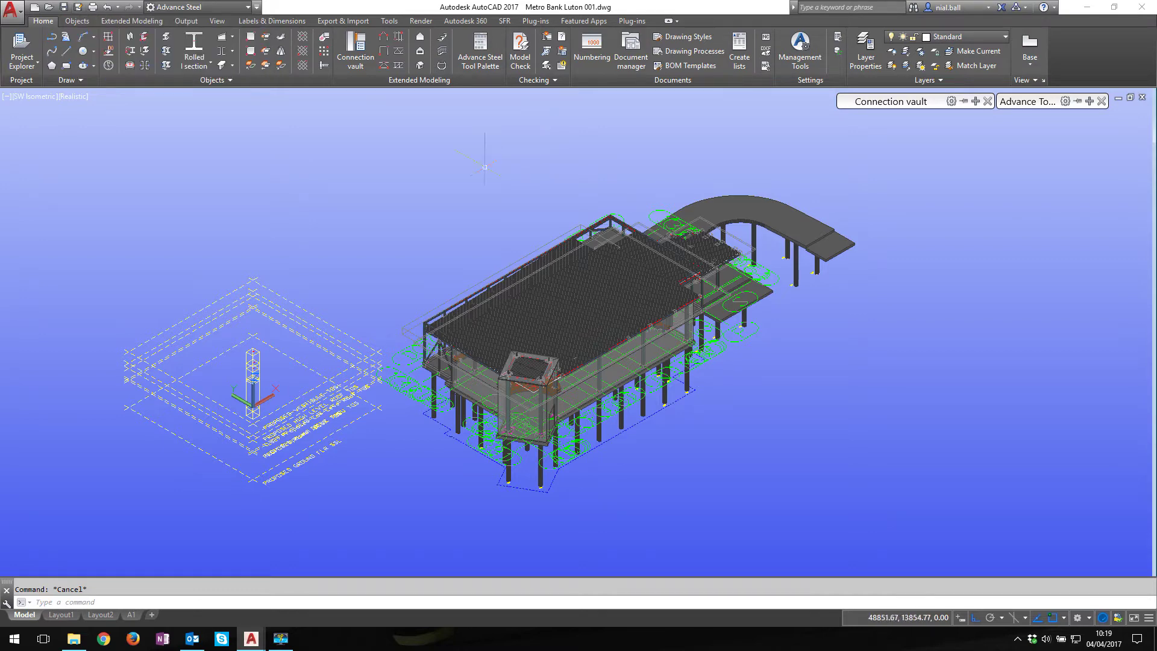
Save the model as 'Metro Bank Luton 002 Exploded', editing the existing 001 Exploded file name.
left_click(78, 6)
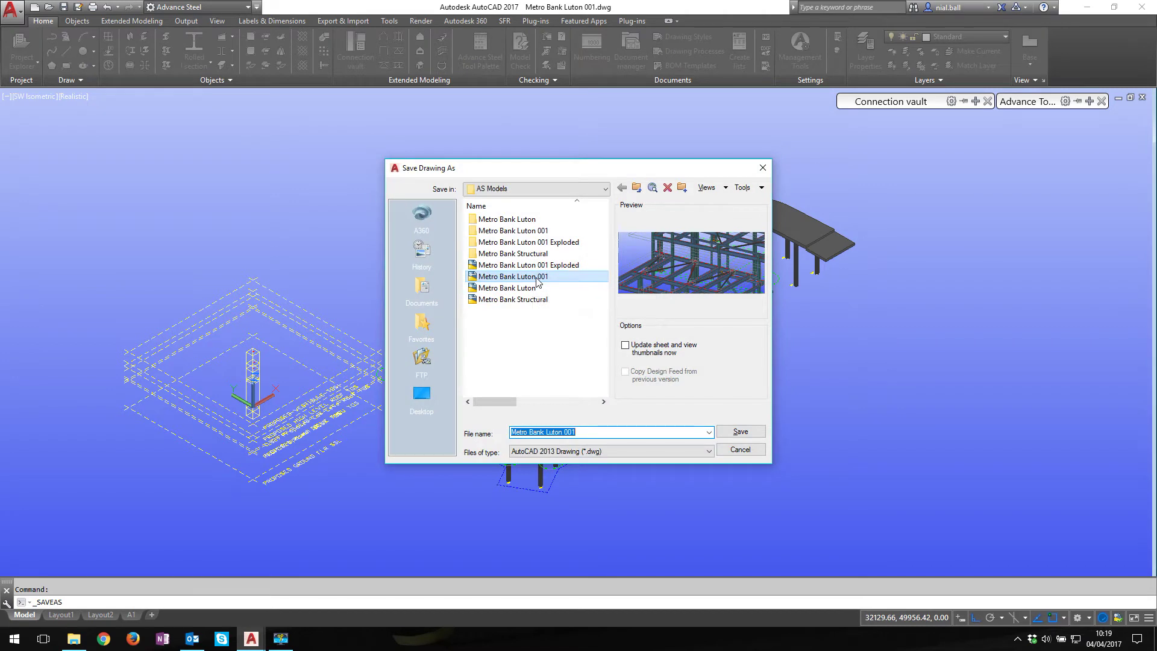
left_click(552, 266)
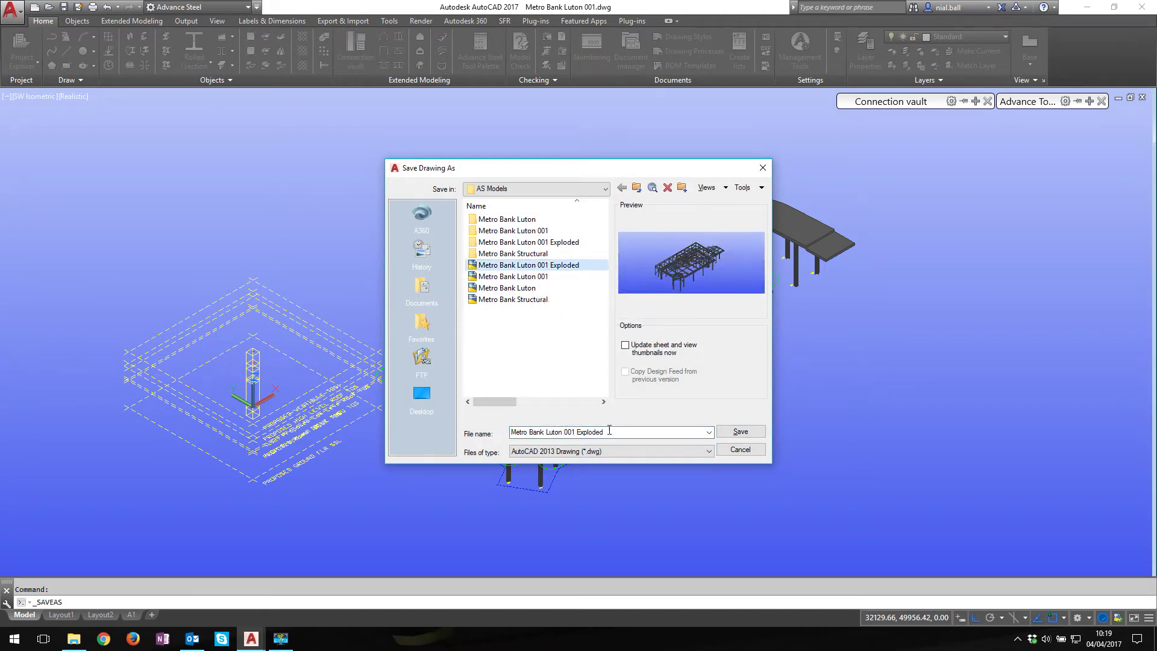
left_click(579, 433)
left_click(575, 431)
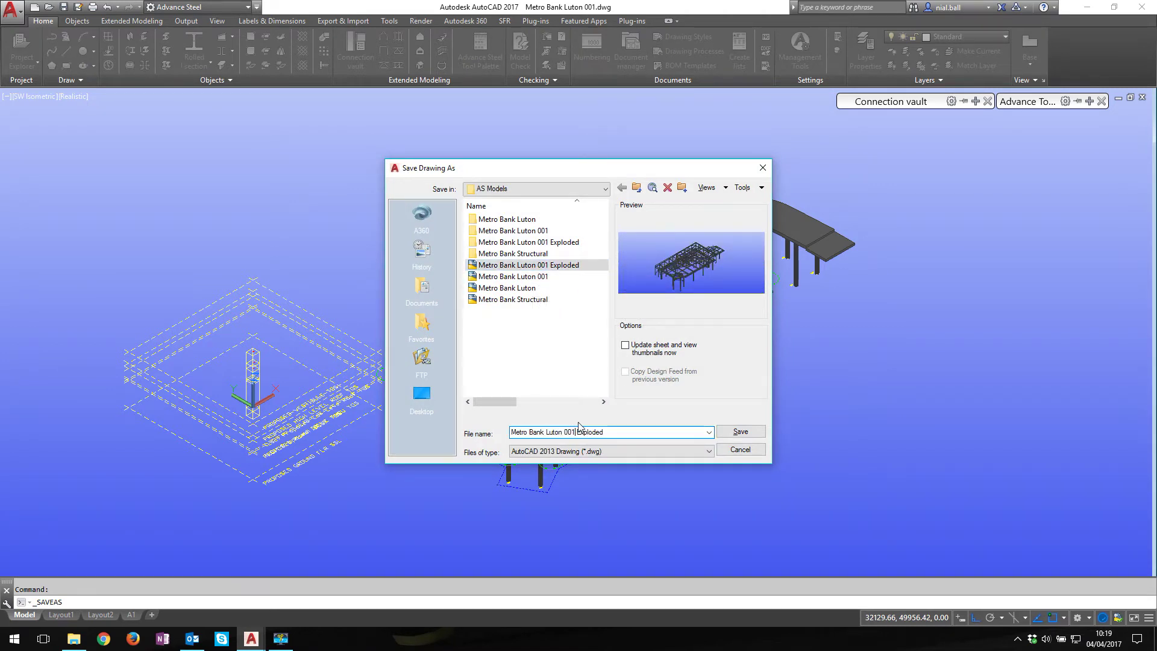
key("BackSpace")
type("2")
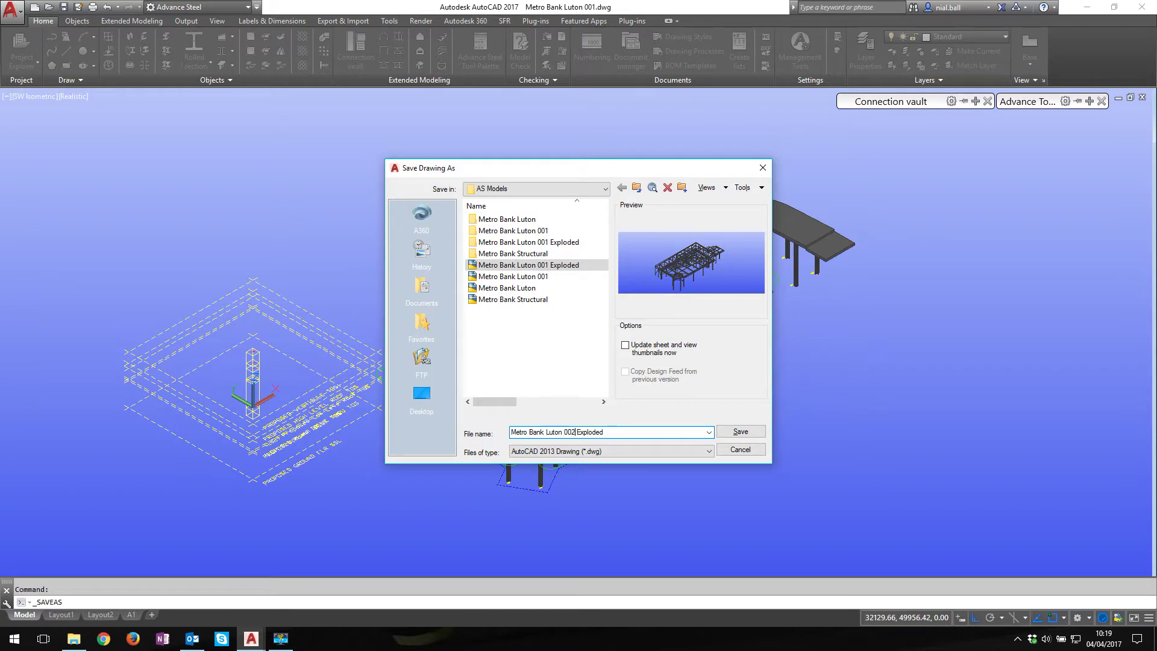
left_click(741, 432)
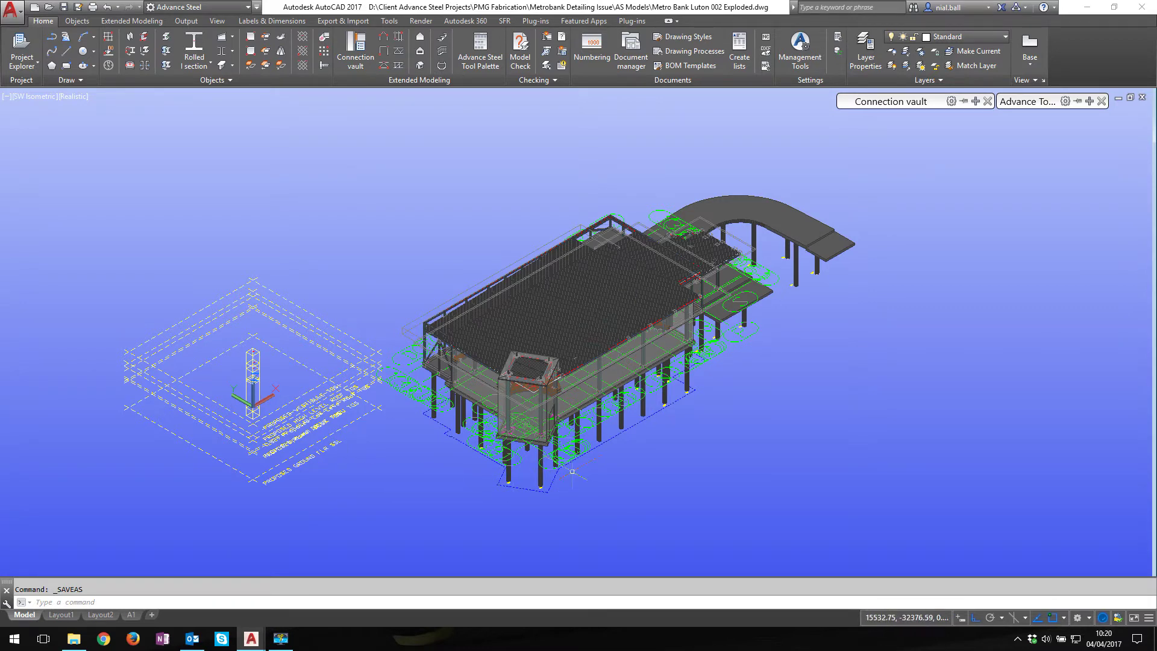
Erase the grid lines with their text and column, then all 55 roof cladding sheets.
left_click(328, 249)
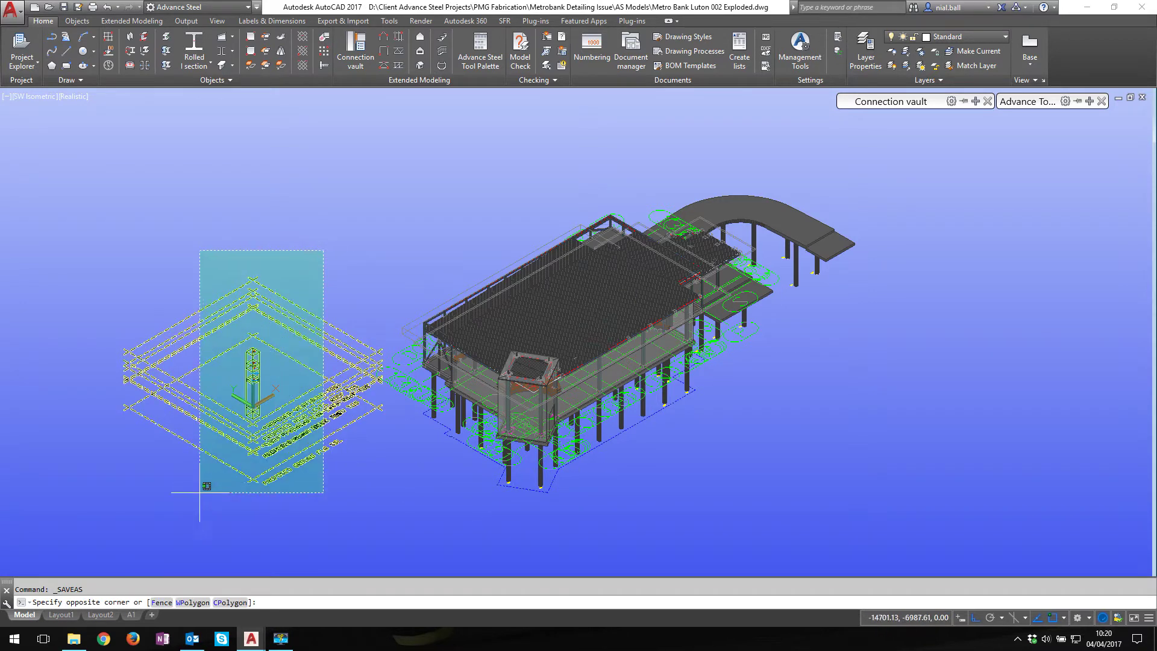
left_click(195, 499)
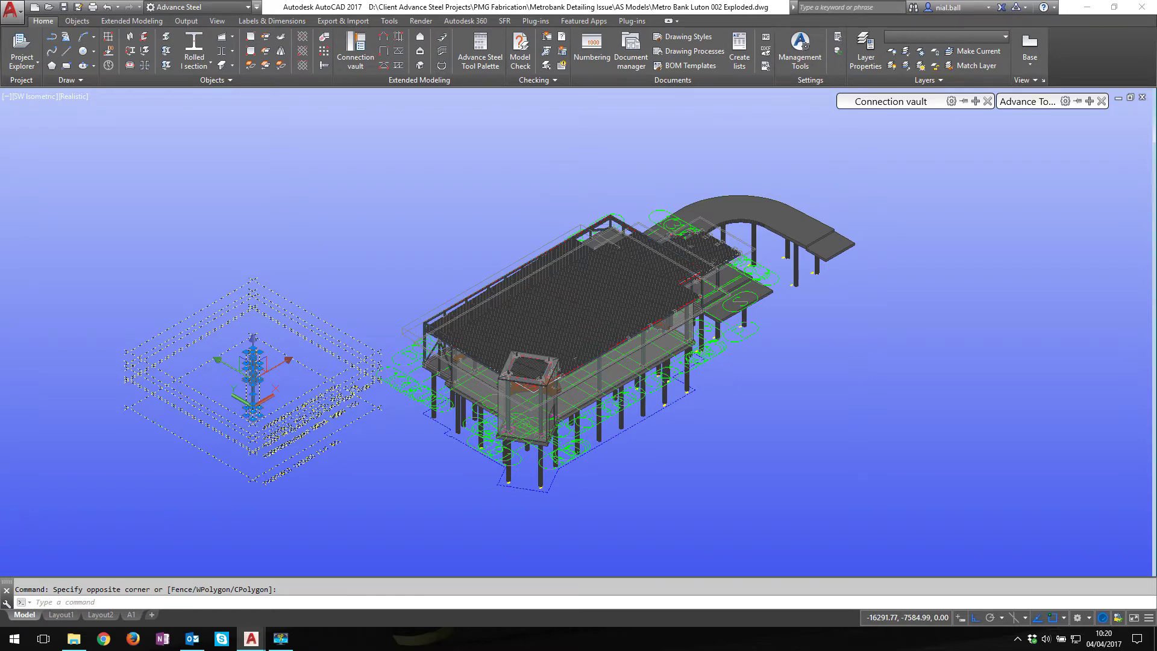
key("Delete")
left_click(563, 313)
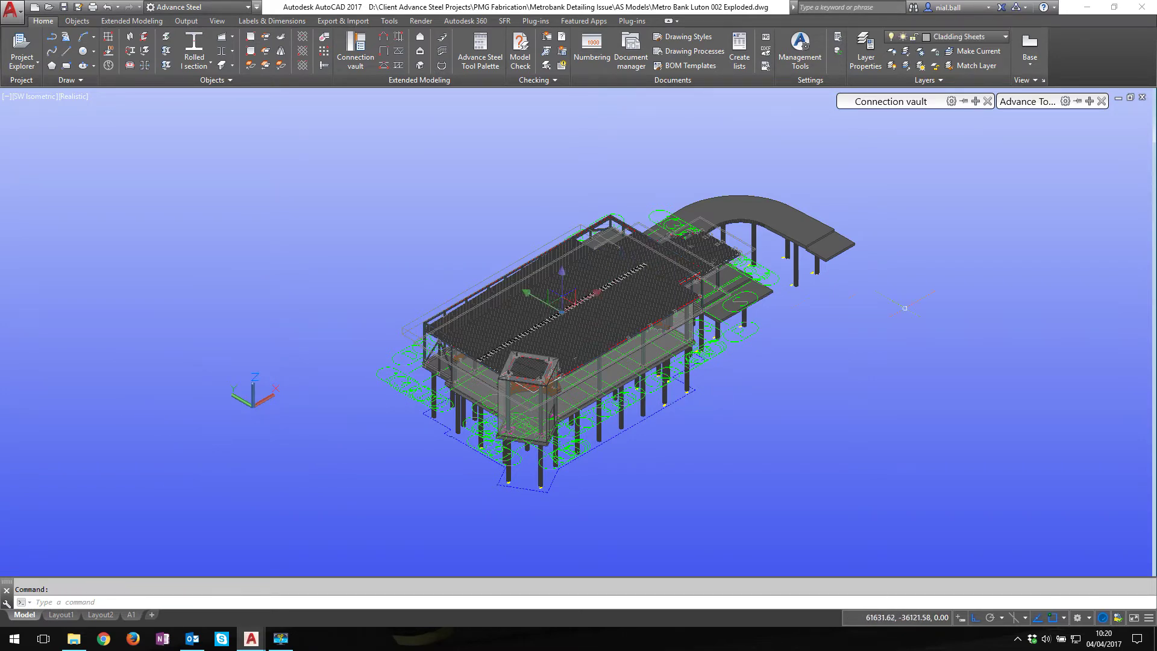
right_click(906, 251)
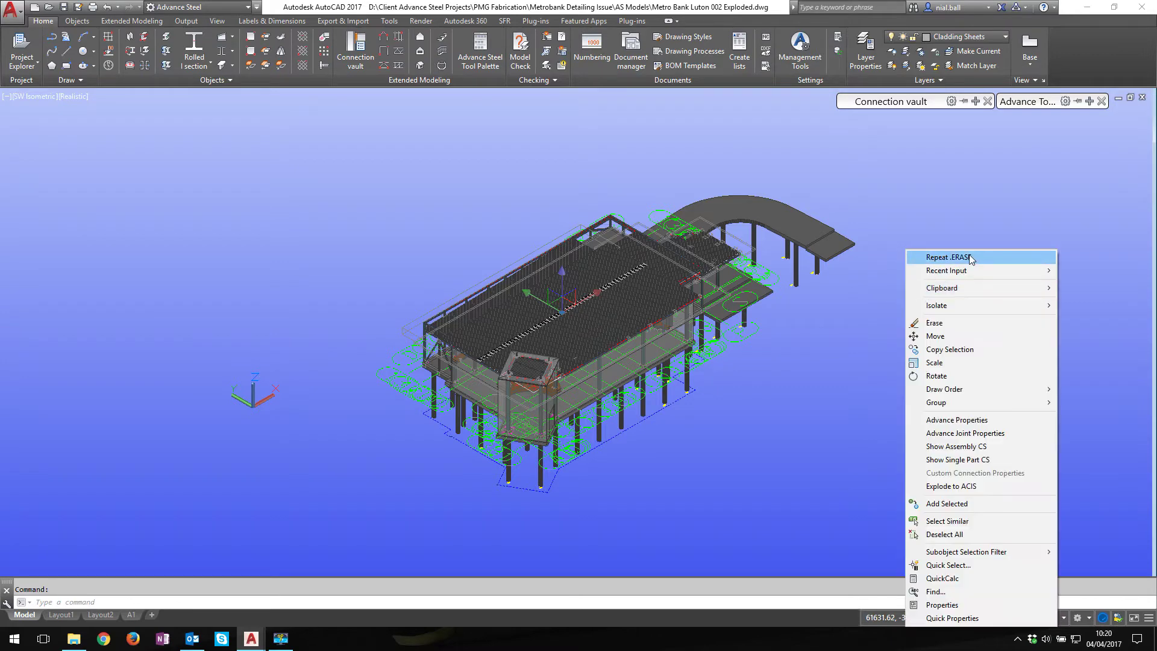
left_click(958, 525)
key("Delete")
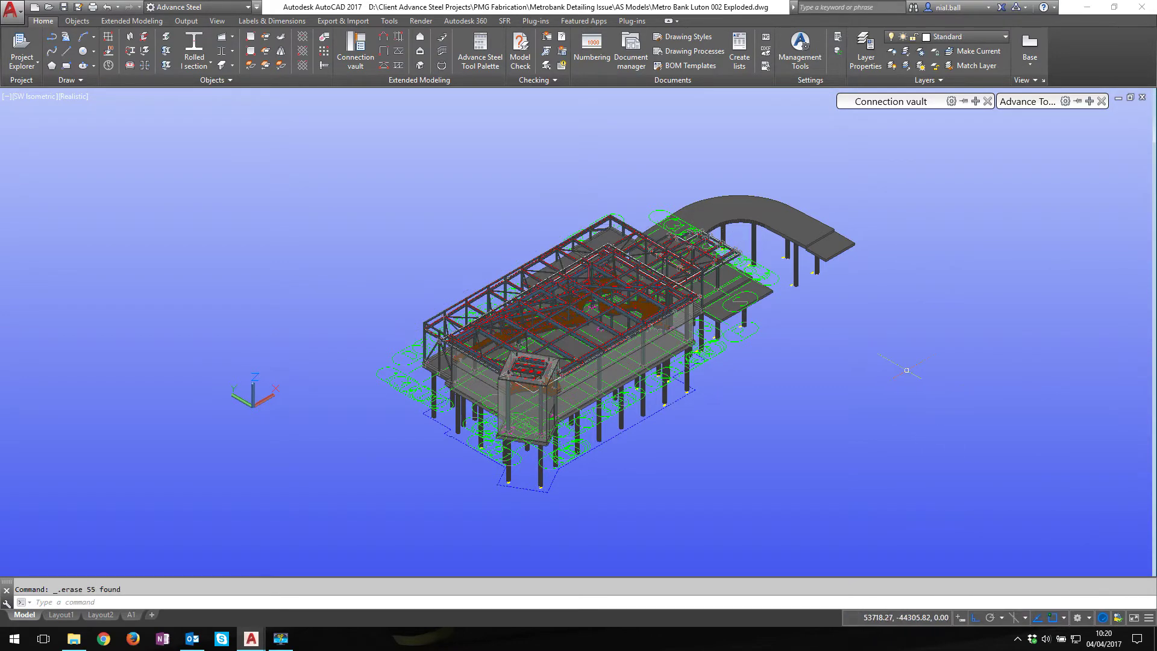
Erase the curved walkway slab, its columns and all 317 similar walkway objects.
scroll(850, 272, "up", 3)
left_click(850, 172)
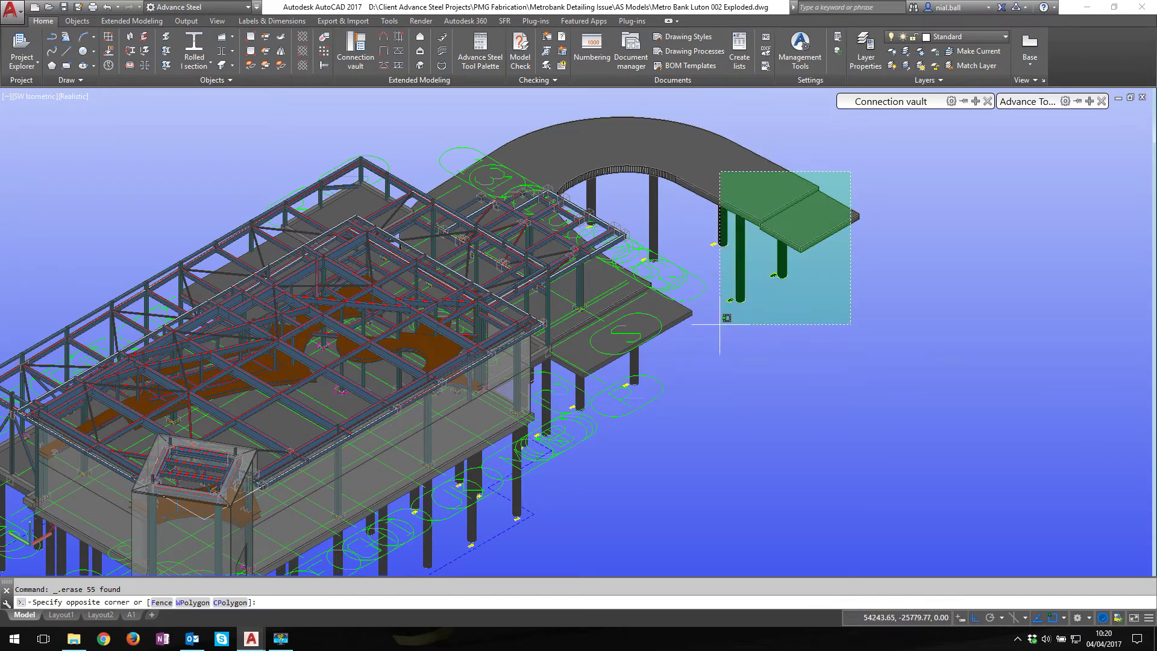
left_click(720, 259)
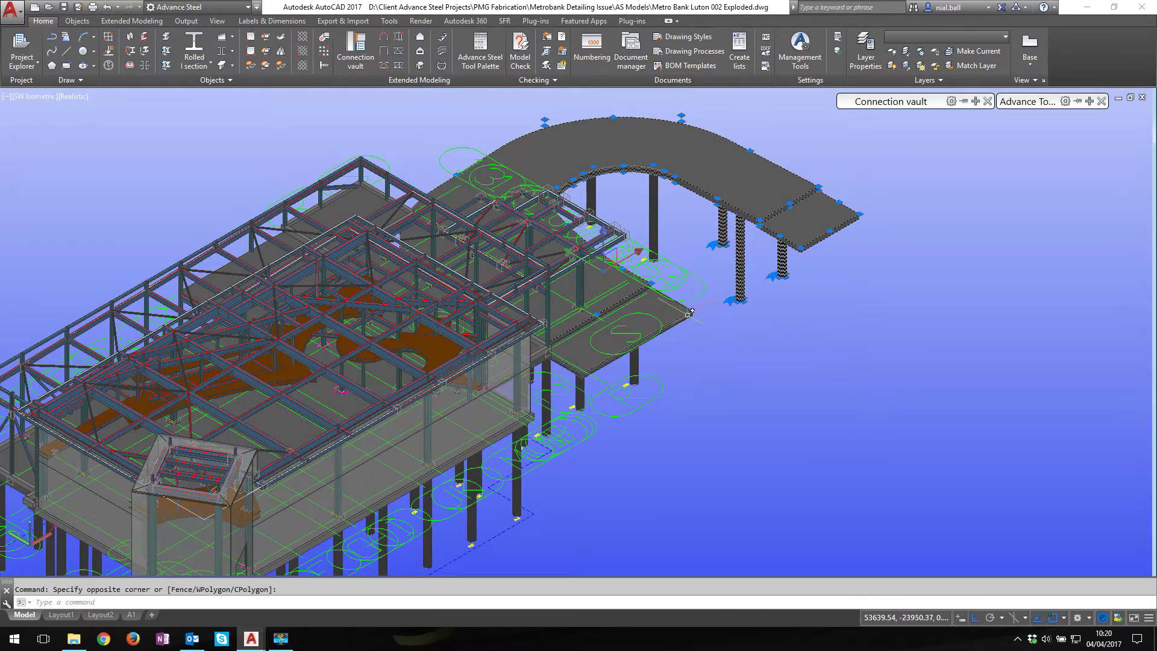
left_click(699, 256)
left_click(681, 276)
scroll(681, 276, "down", 4)
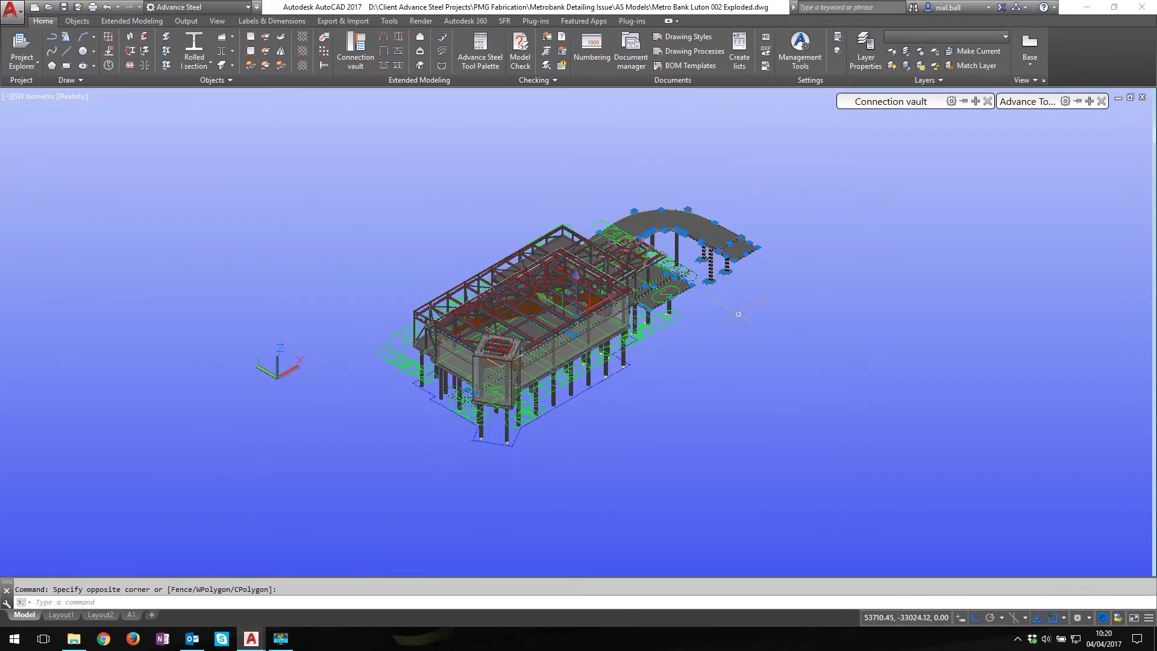
right_click(739, 315)
left_click(783, 487)
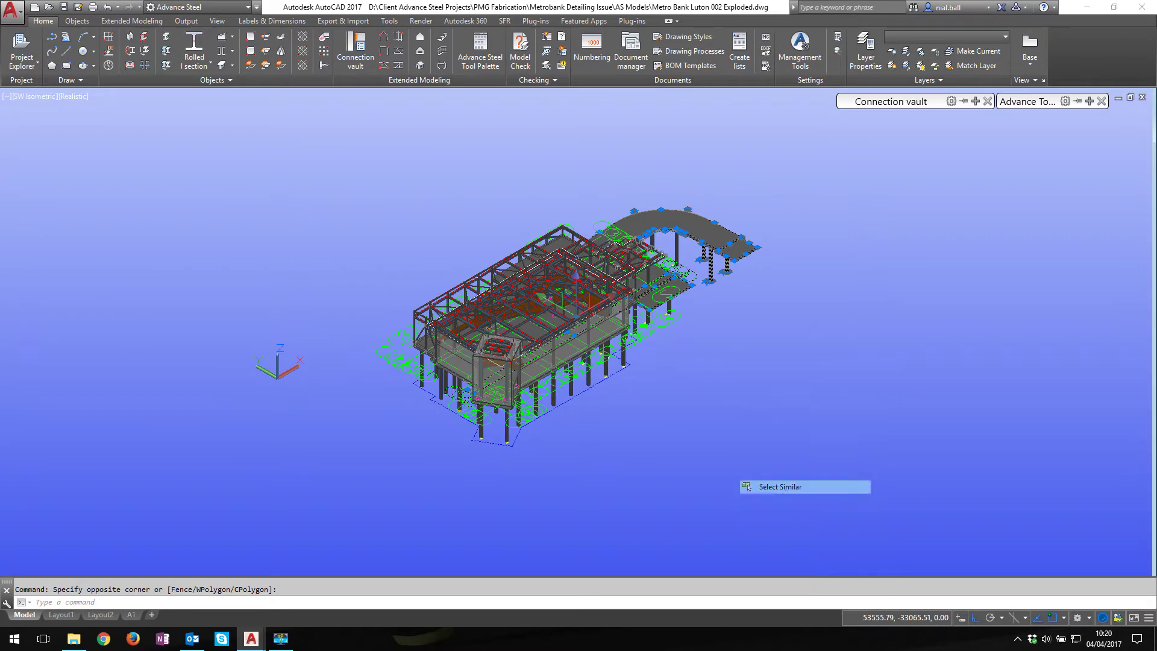
key("Delete")
Erase all 16 dashed site outline segments and pick a glass plate on the right wall.
scroll(712, 361, "up", 3)
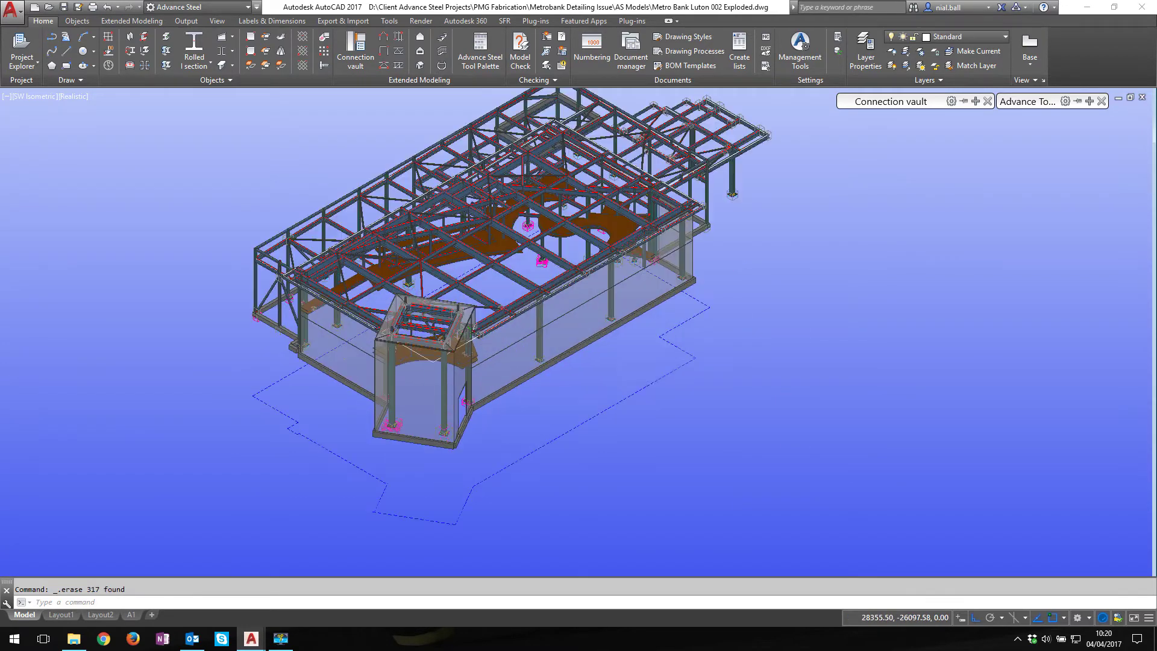
left_click(729, 336)
left_click(473, 487)
right_click(780, 360)
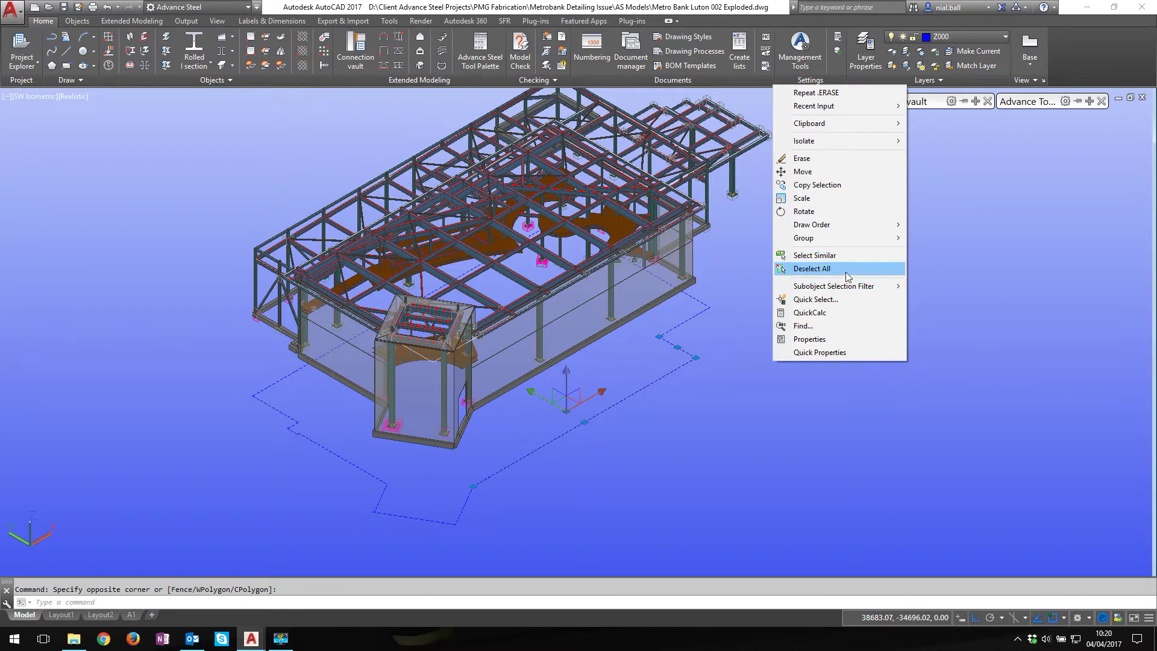
left_click(821, 254)
key("Delete")
left_click(663, 283)
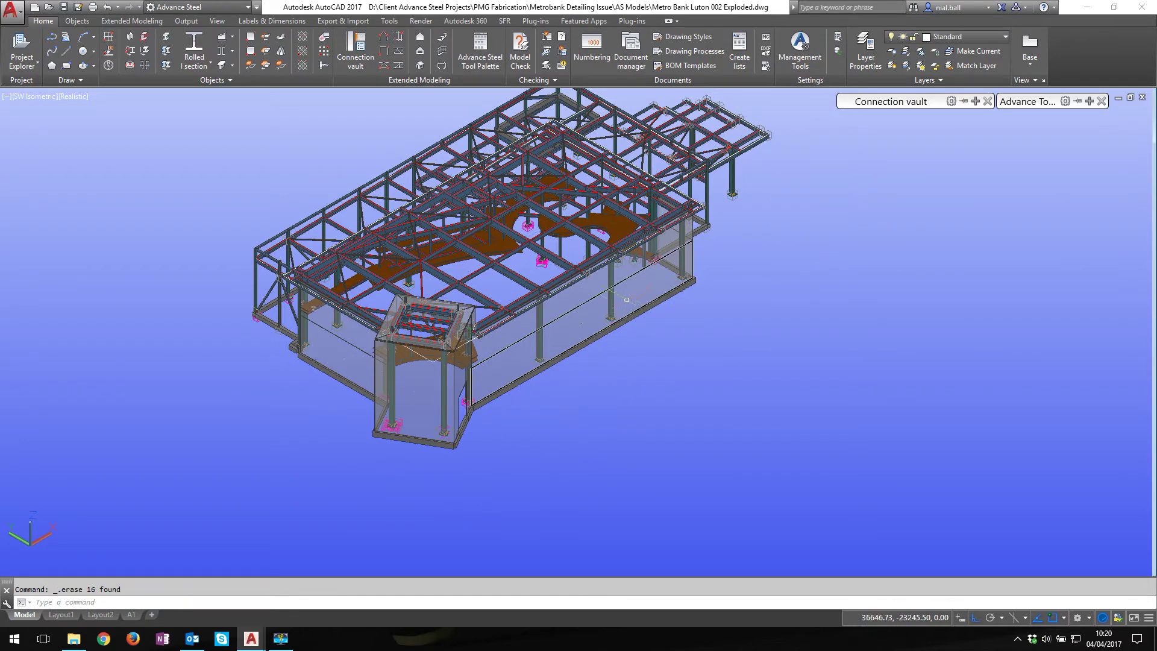
Erase all 16 glass plates using Select Similar.
right_click(821, 252)
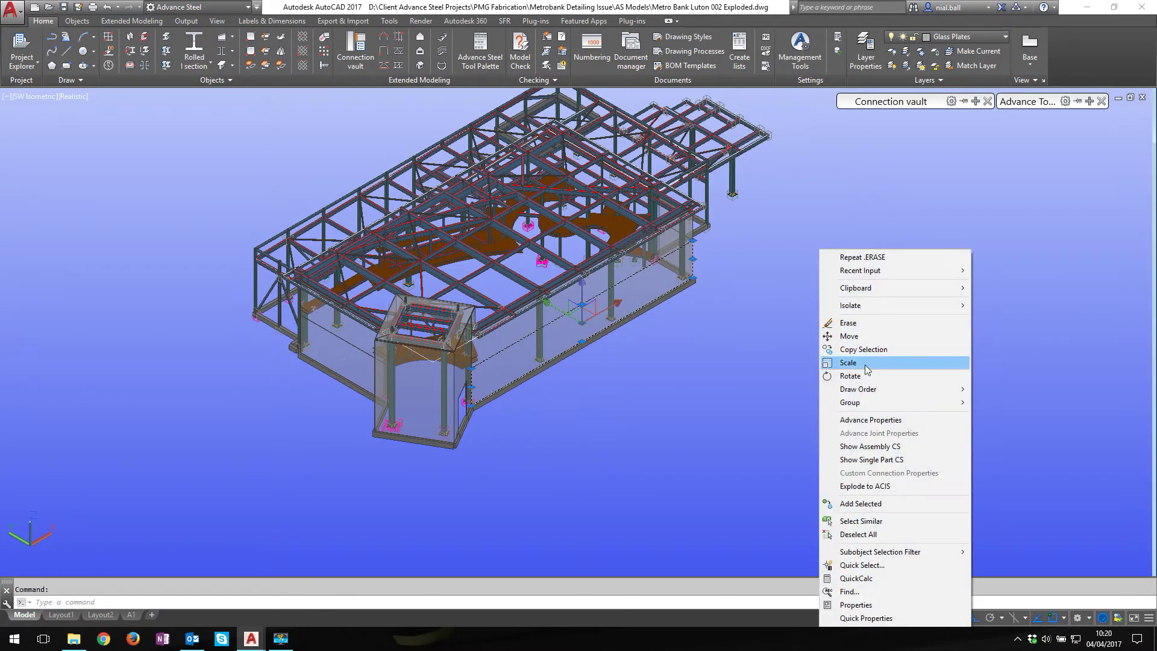
left_click(861, 520)
key("Delete")
Erase the 10 timber plates near the stair.
scroll(455, 340, "up", 5)
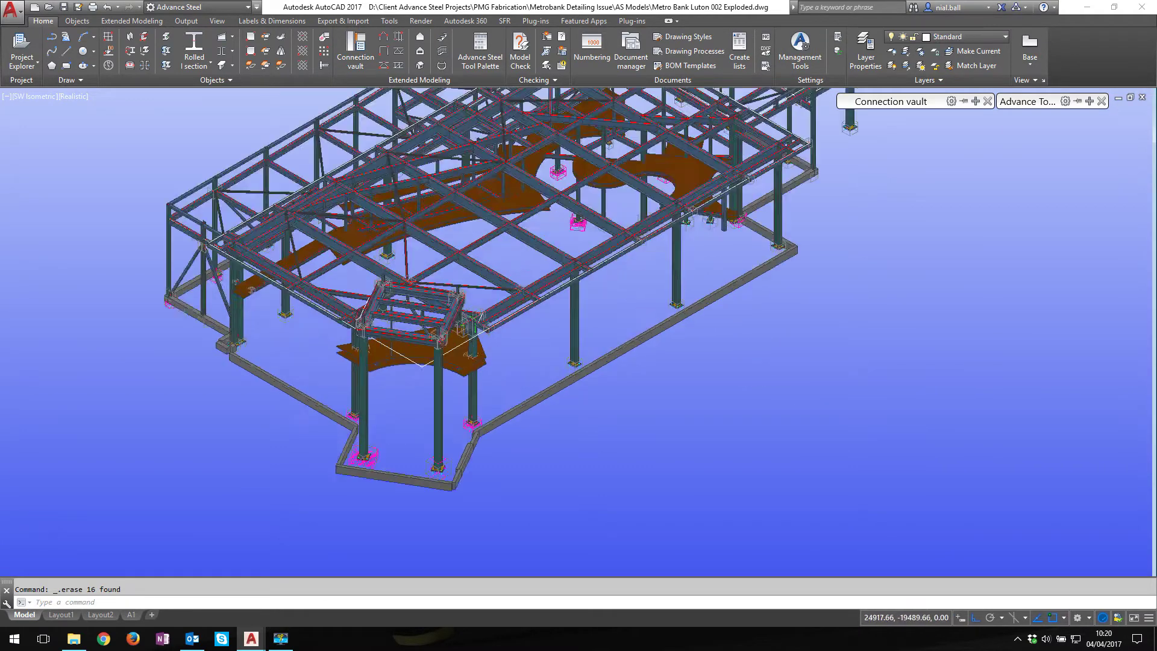
left_click(458, 367)
right_click(549, 249)
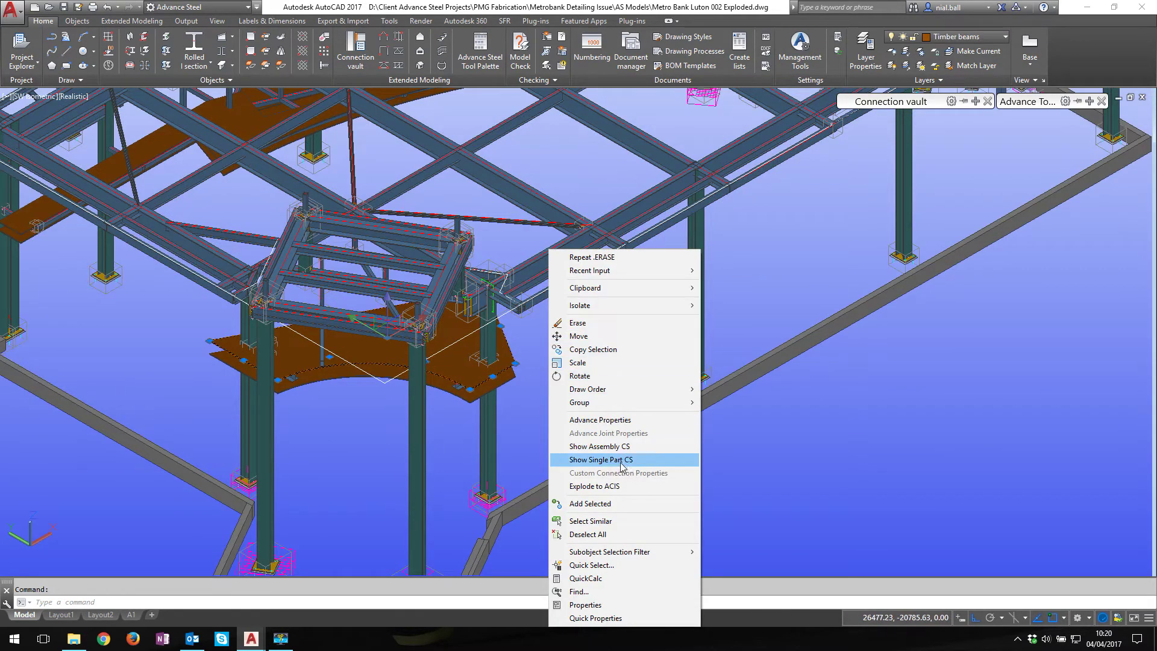
left_click(611, 521)
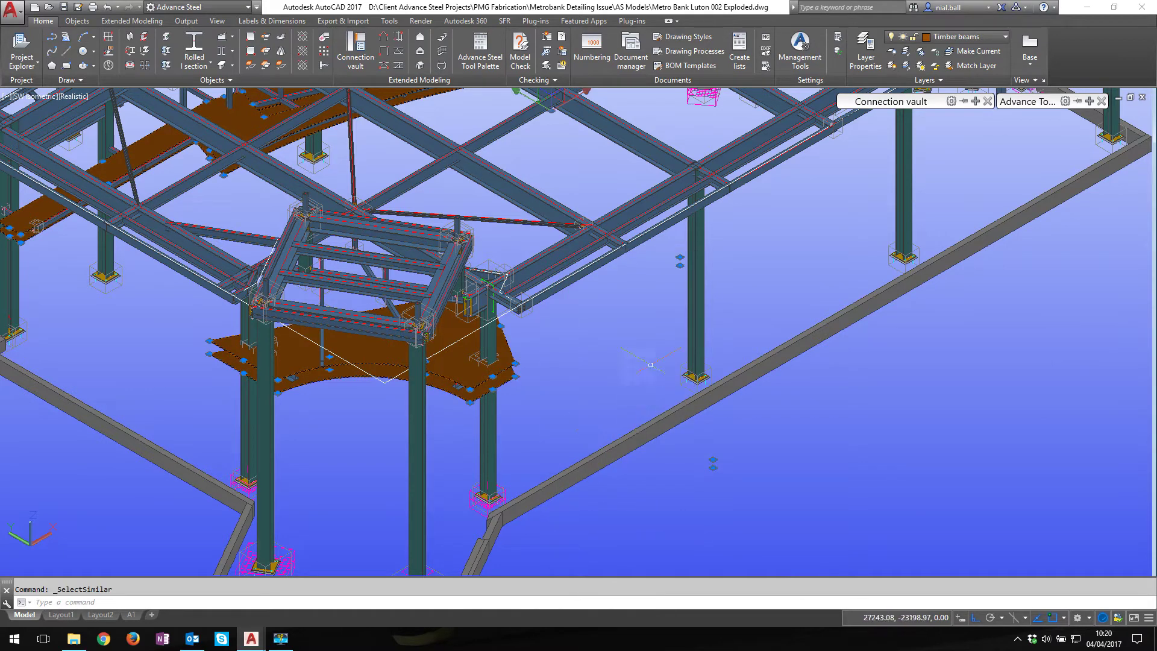
scroll(650, 364, "down", 5)
right_click(724, 267)
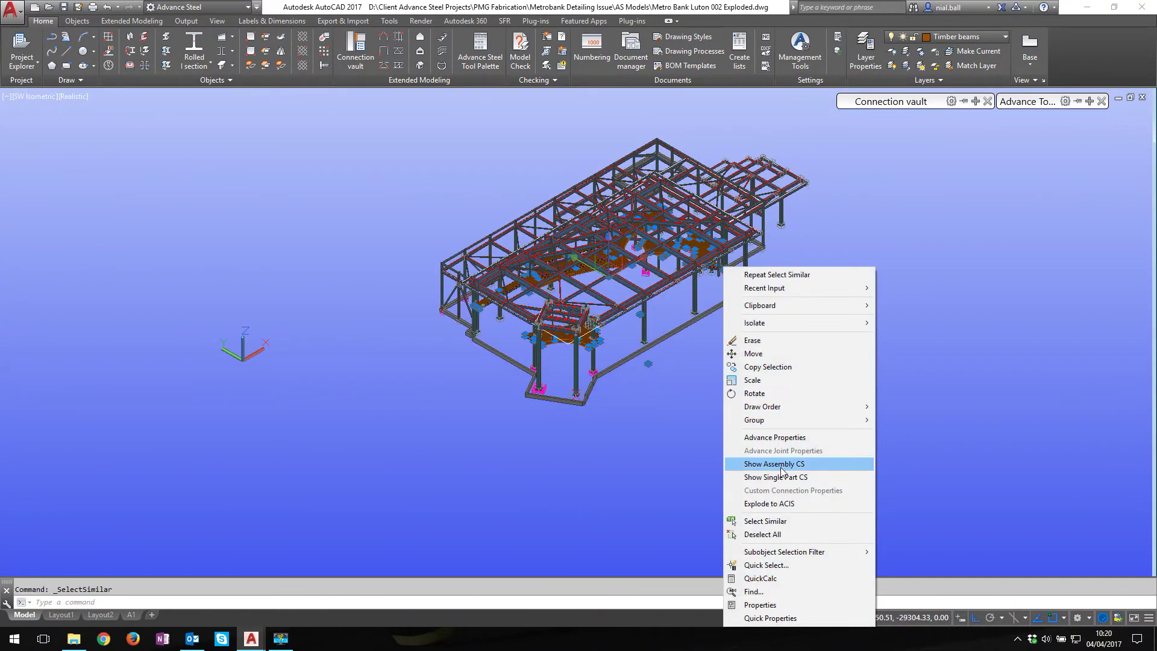
key("Delete")
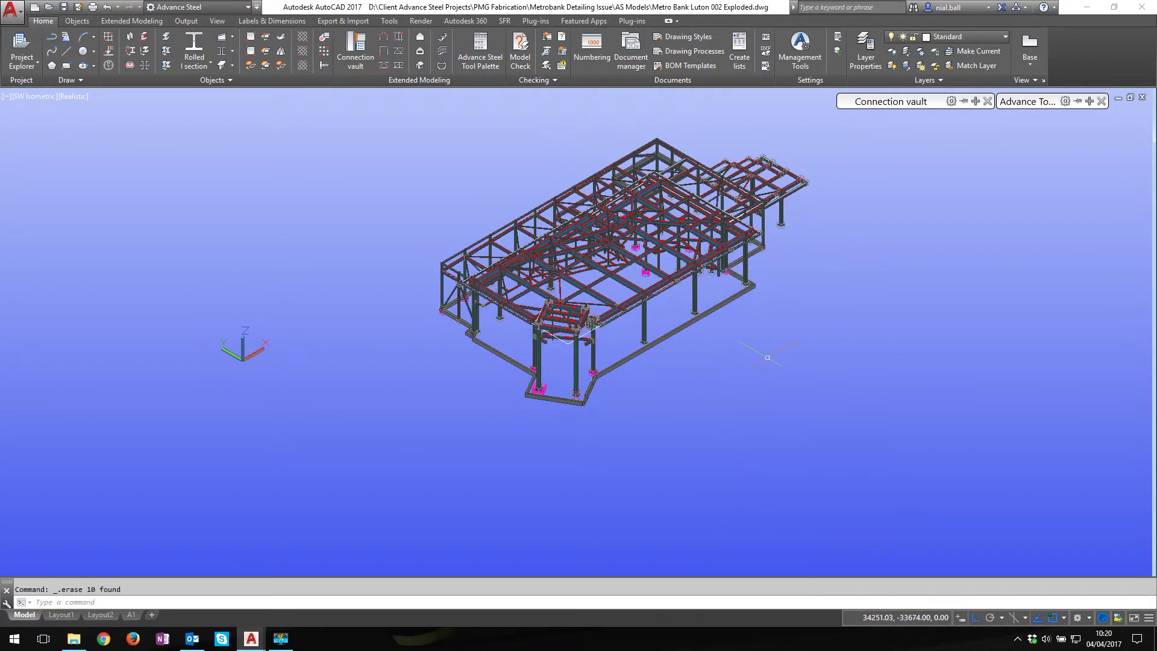
Erase the 10 camera objects by the column bases.
scroll(593, 373, "up", 8)
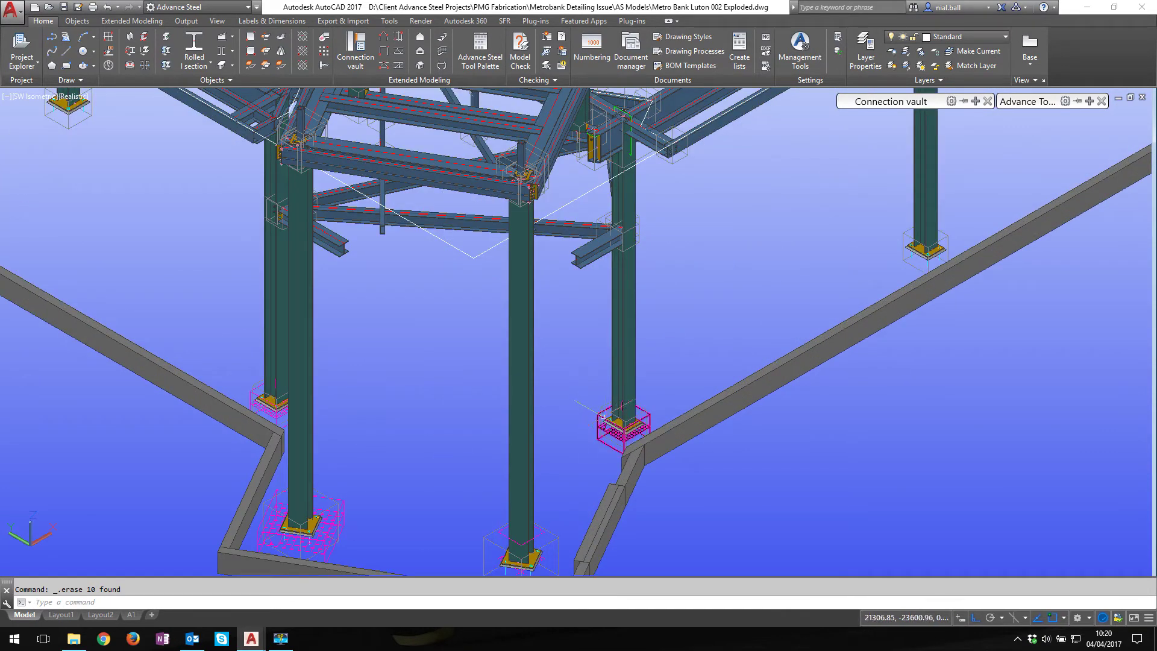
left_click(602, 416)
right_click(698, 263)
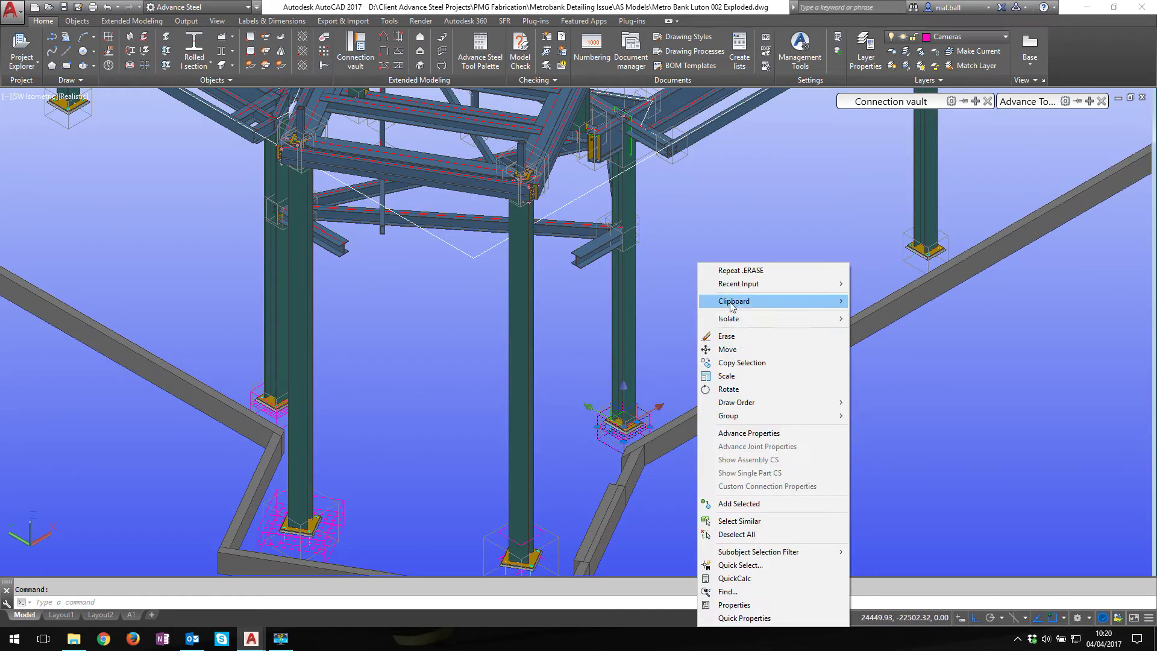
left_click(739, 521)
key("Delete")
scroll(602, 362, "down", 5)
scroll(656, 348, "up", 5)
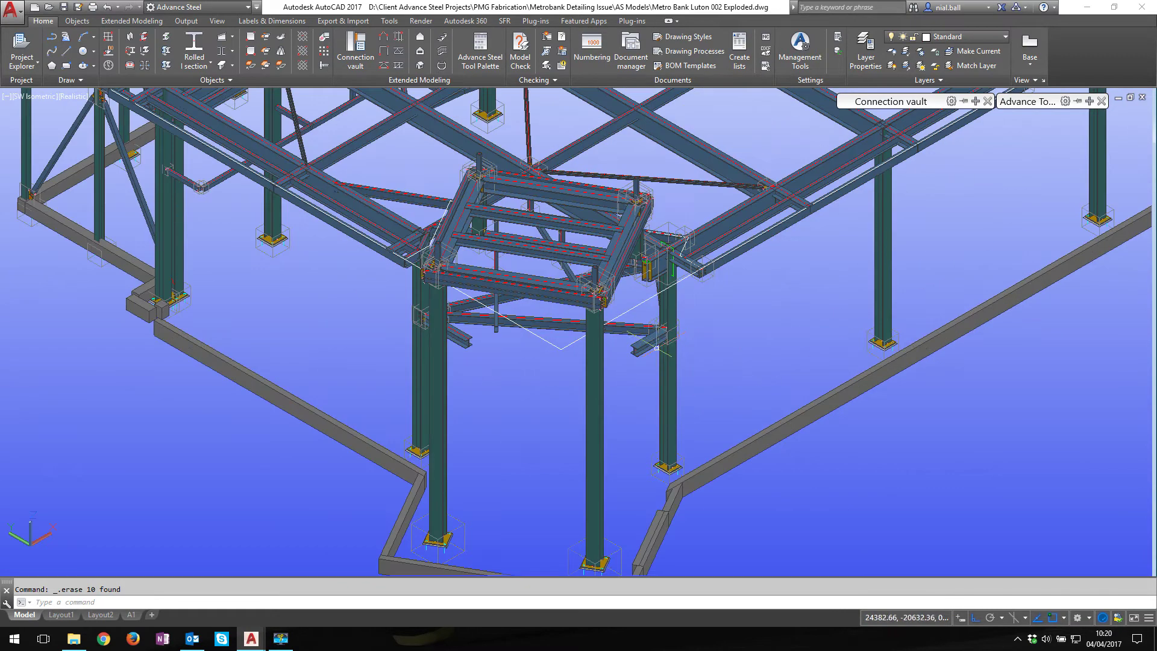
Erase all outline polylines similar to the one by the stair.
left_click(643, 315)
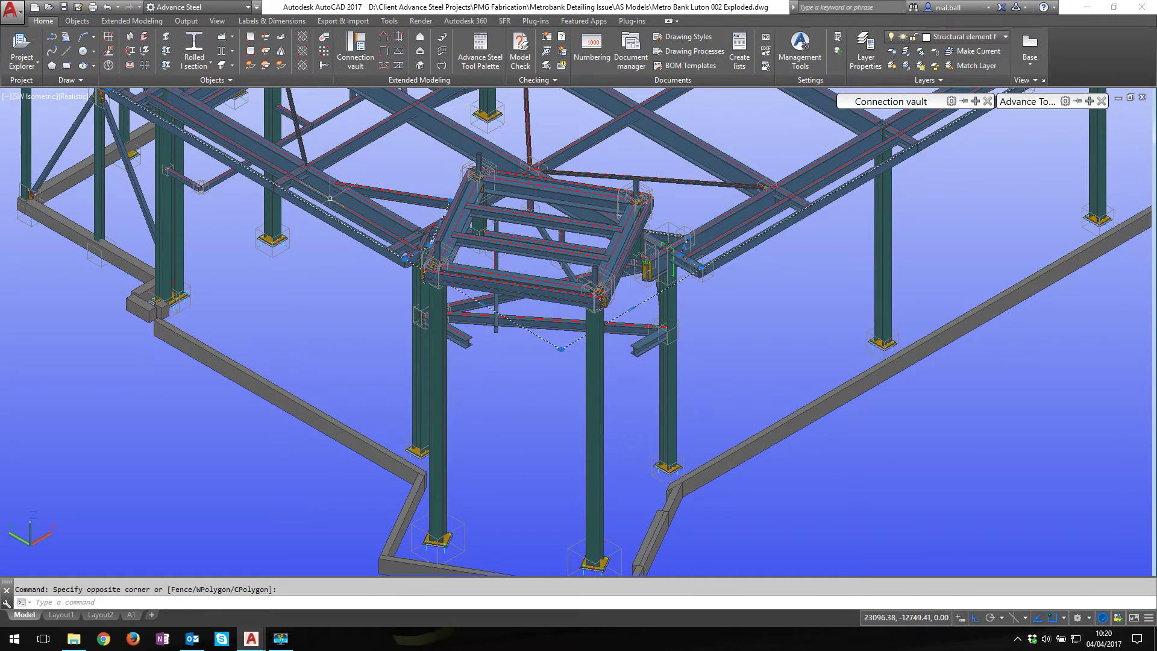
scroll(421, 328, "down", 2)
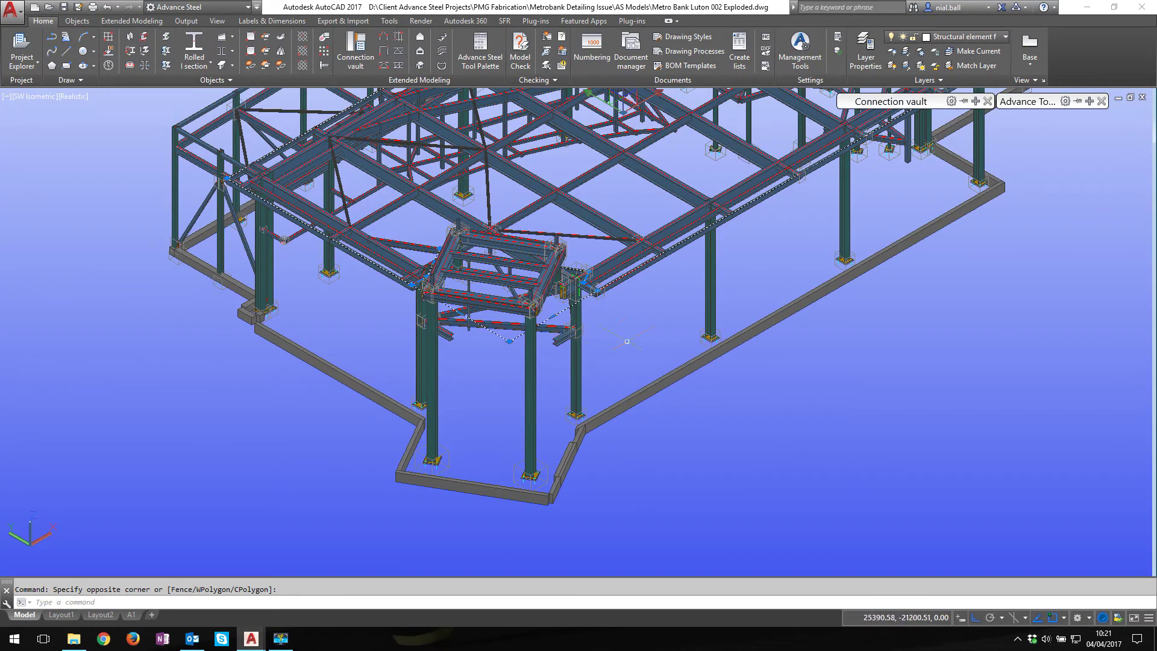
right_click(657, 318)
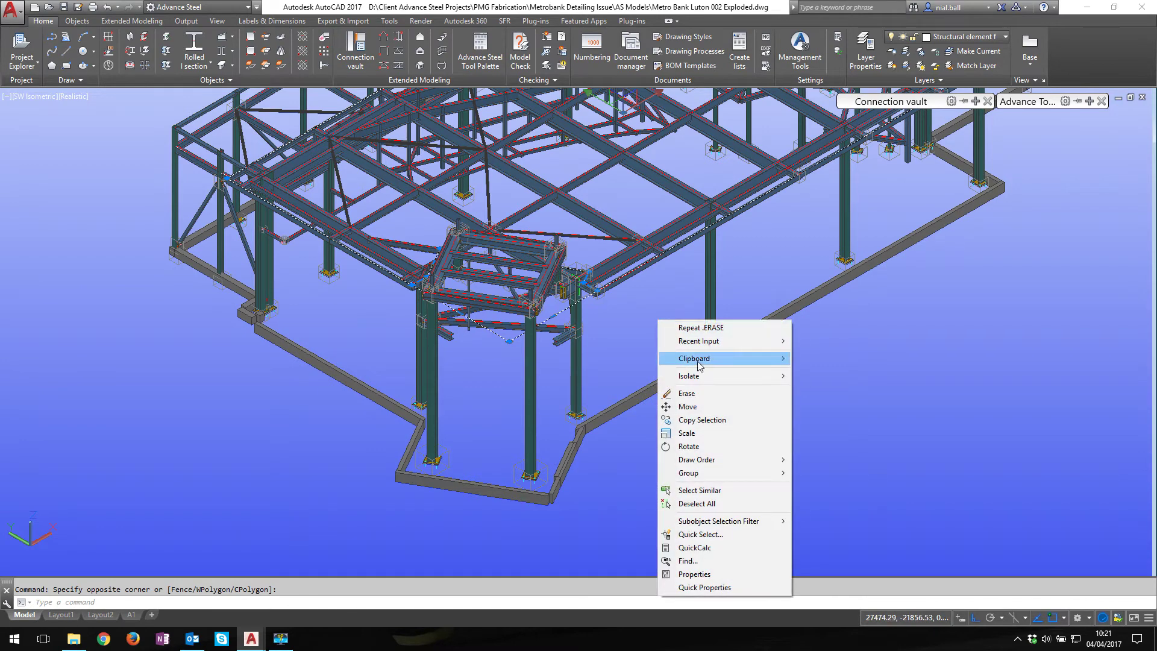
left_click(678, 488)
key("Delete")
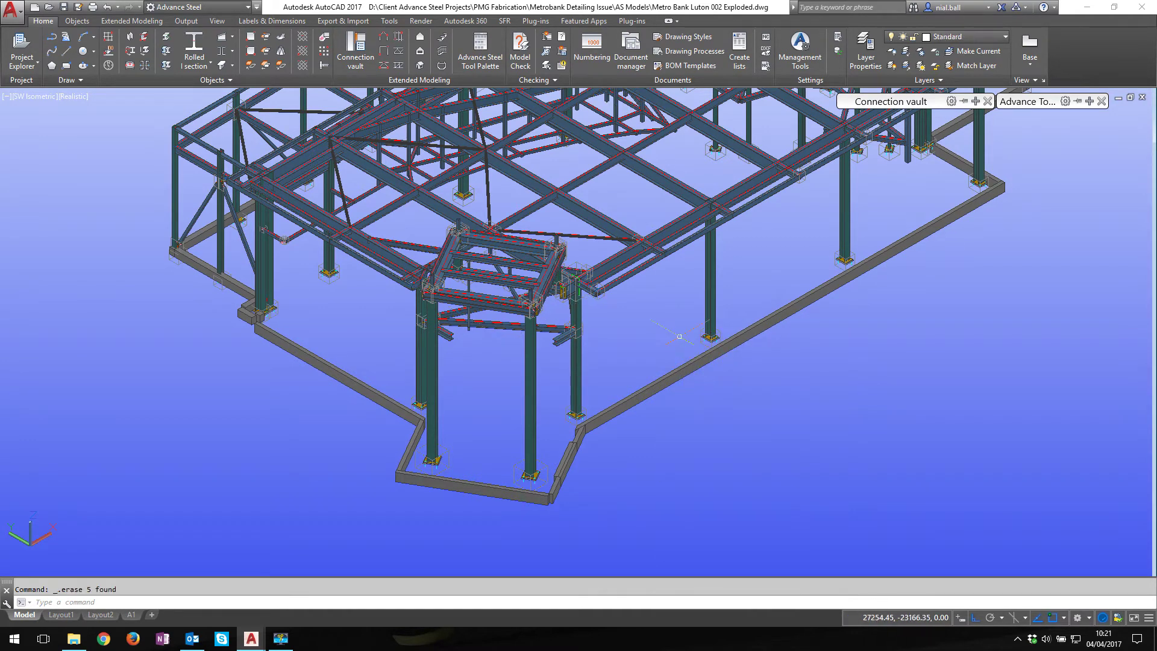
scroll(723, 403, "down", 3)
scroll(738, 409, "up", 2)
Erase all 22 concrete wall pieces, starting from the right-hand wall.
left_click(734, 387)
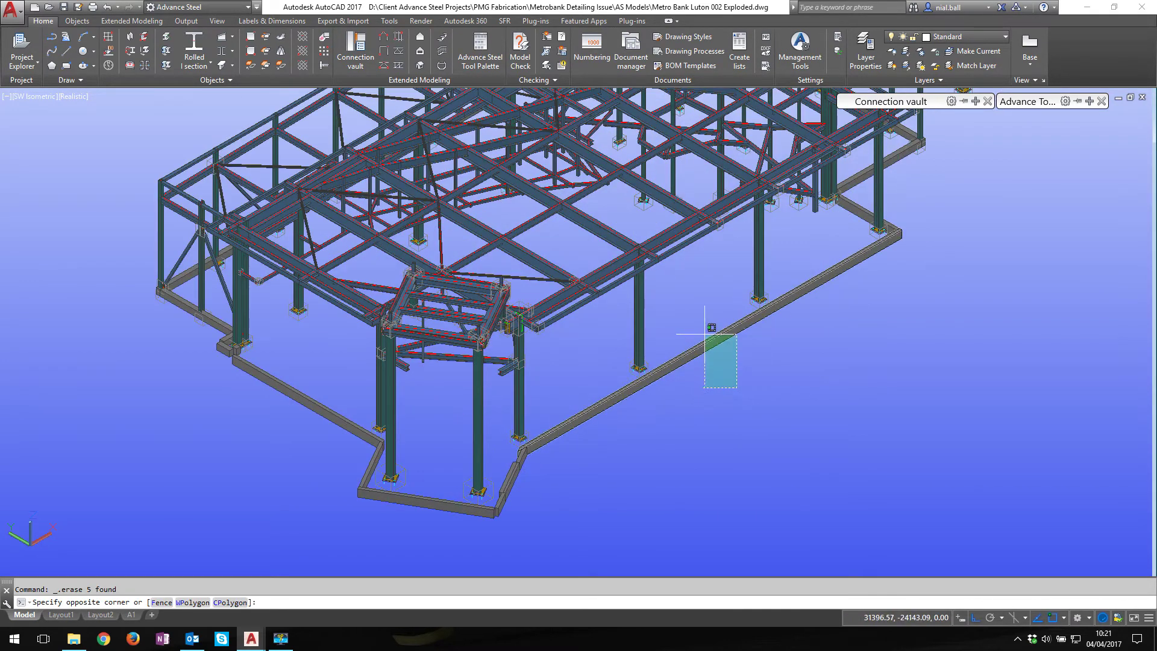
left_click(702, 323)
right_click(834, 334)
left_click(889, 522)
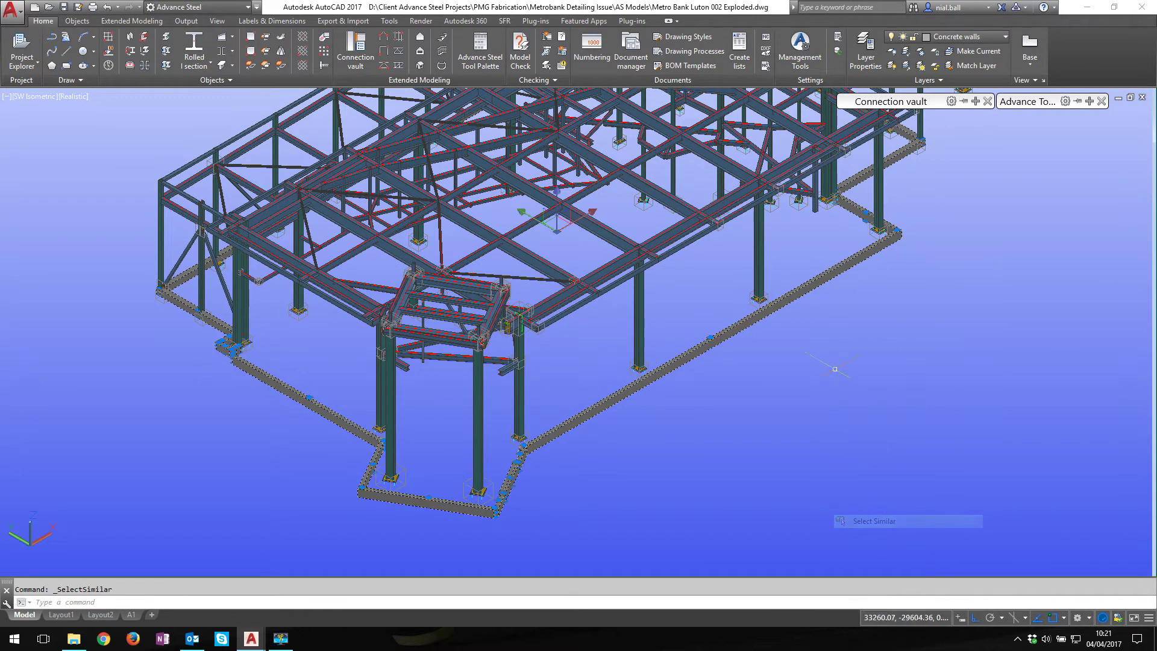
key("Delete")
scroll(789, 311, "down", 4)
scroll(735, 385, "up", 4)
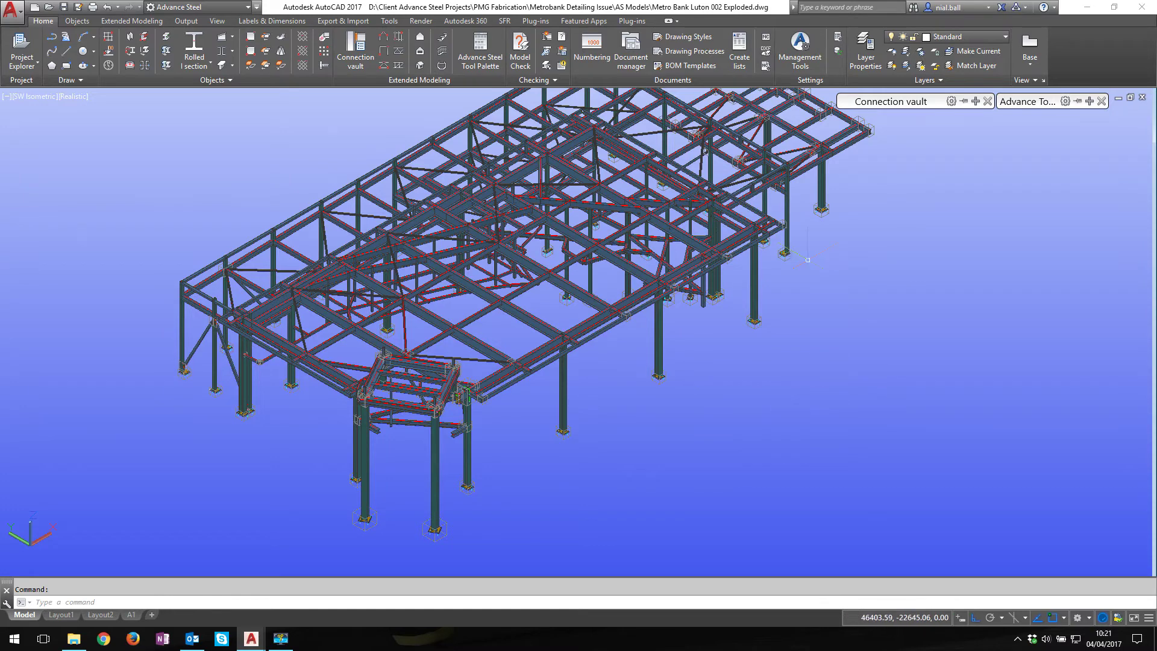
Select all 196 bolts via the selection filter and set their display type to Solids.
scroll(804, 253, "up", 3)
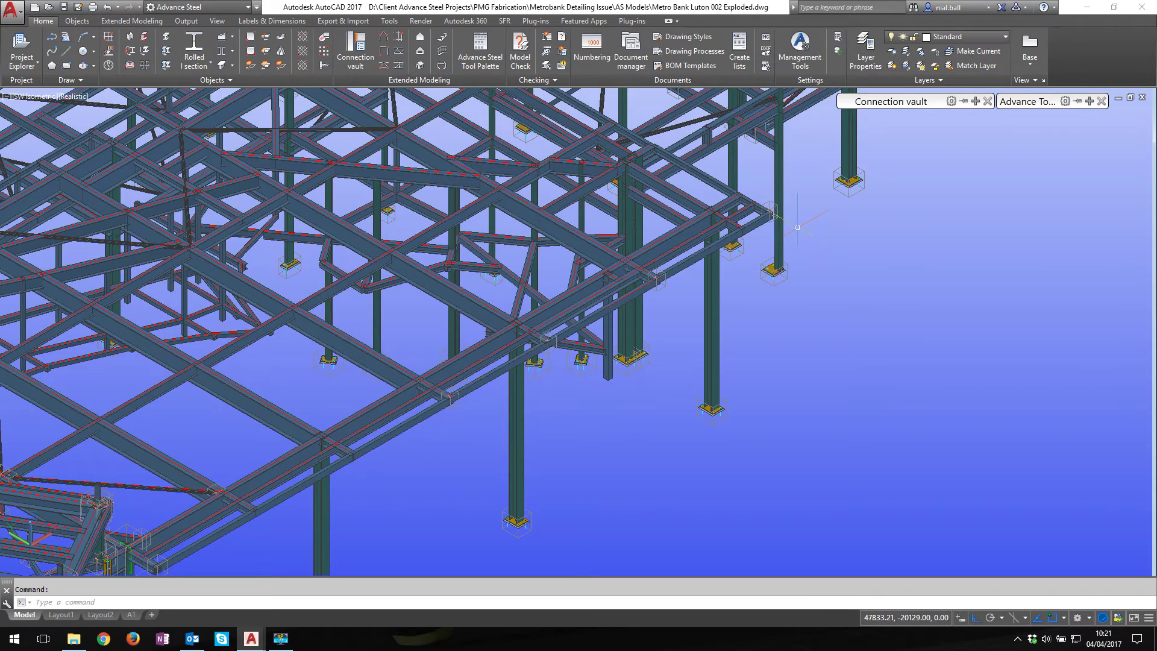
scroll(610, 377, "up", 3)
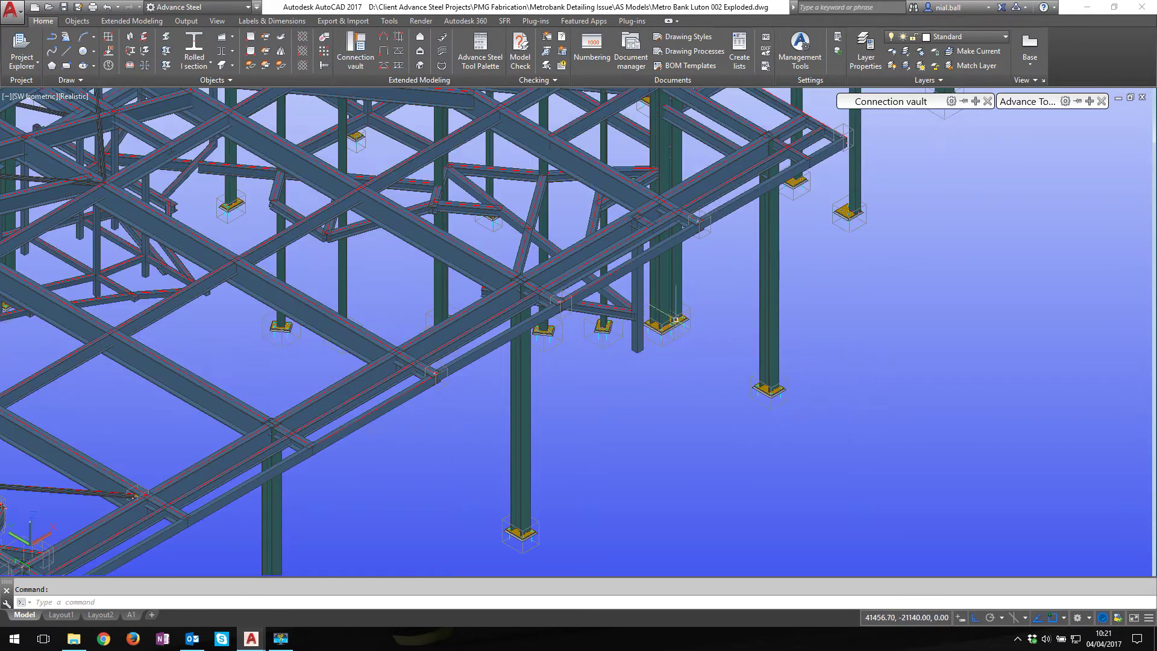
scroll(611, 350, "down", 2)
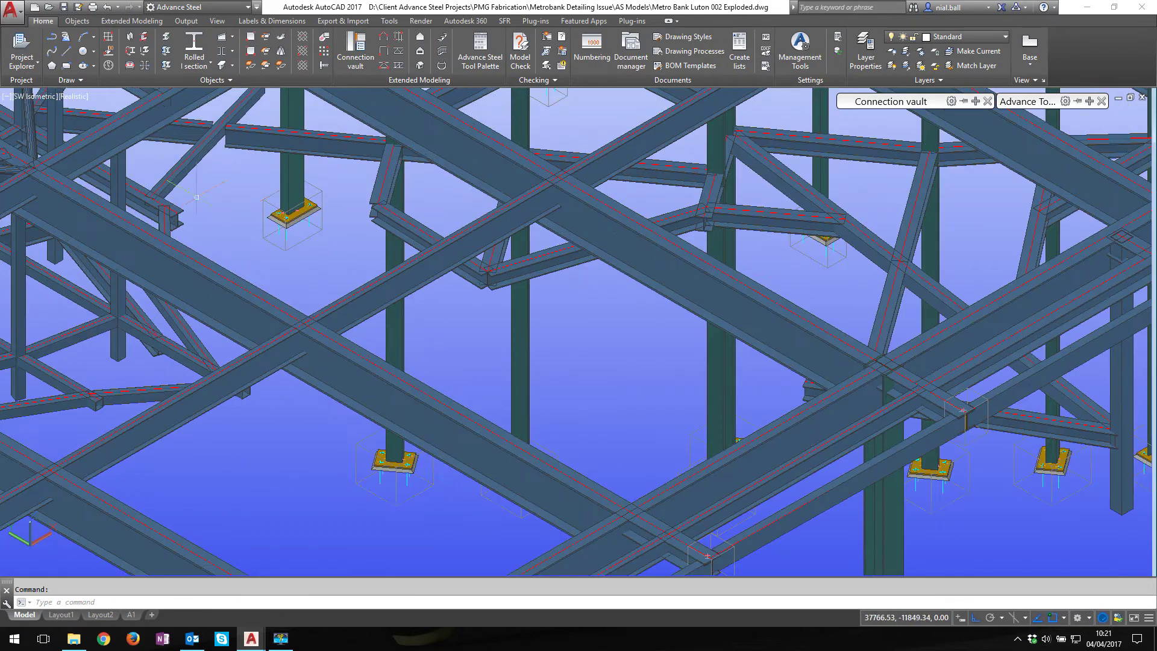
scroll(265, 217, "up", 3)
scroll(421, 199, "down", 5)
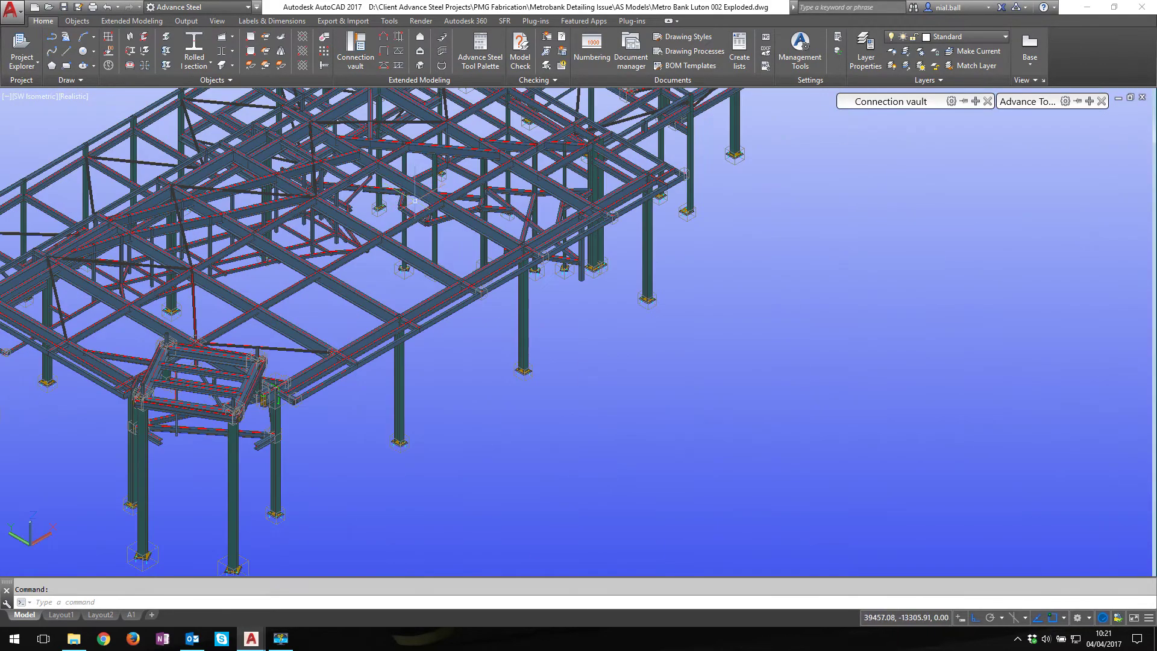
mouse_move(1027, 101)
left_click(1005, 226)
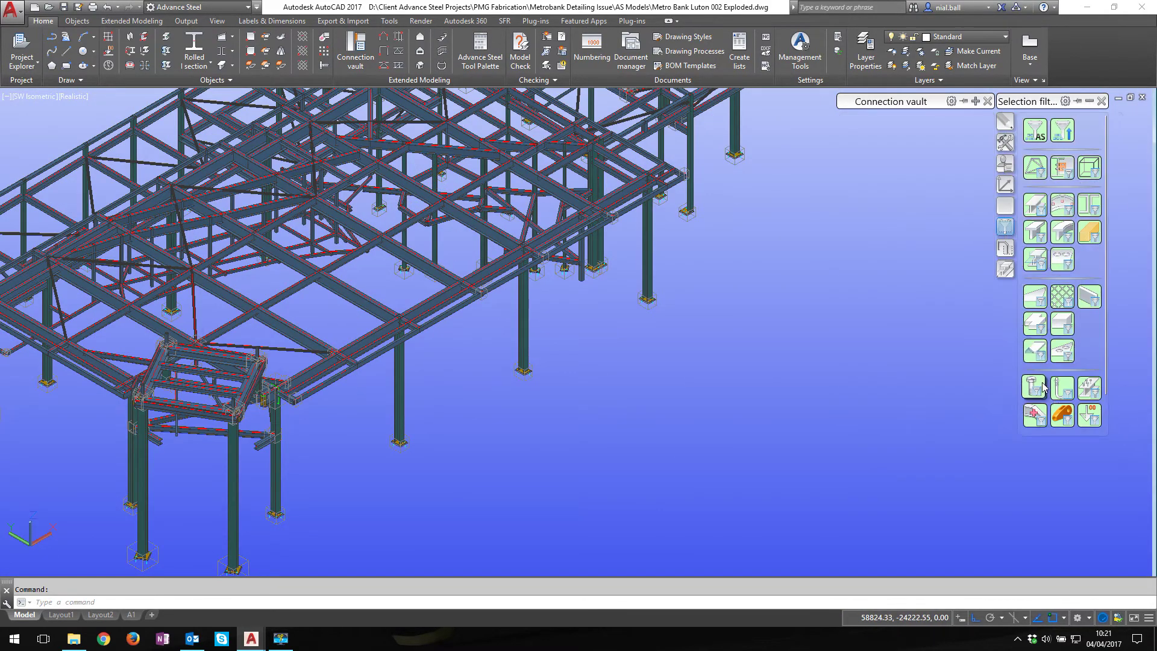
left_click(1034, 387)
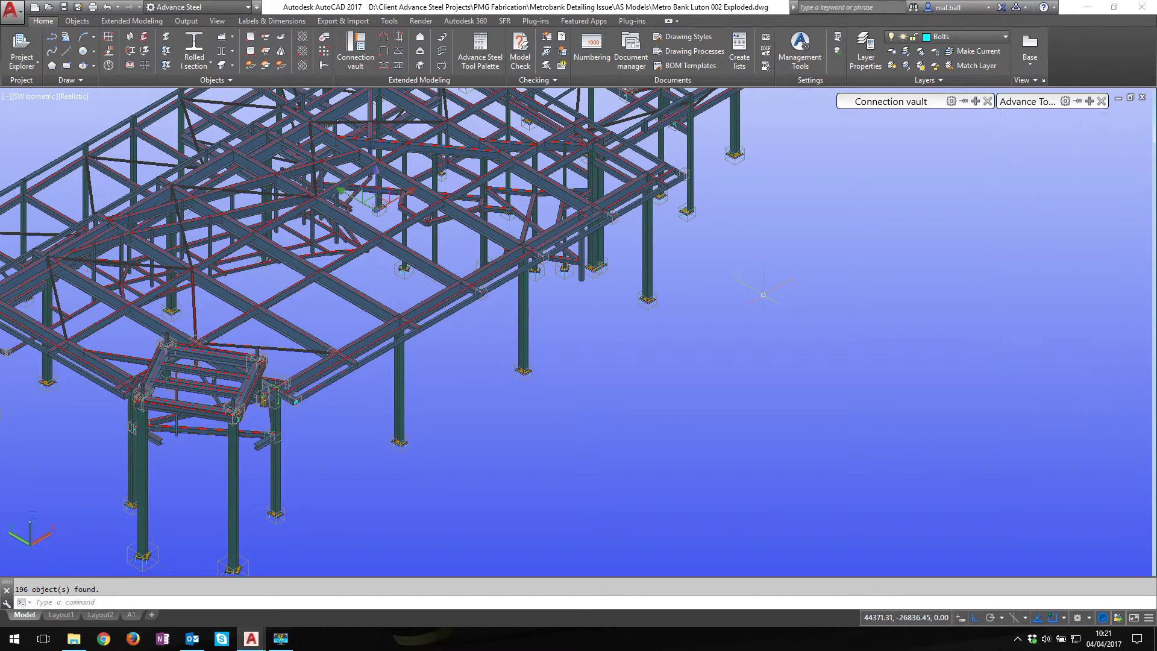
right_click(648, 356)
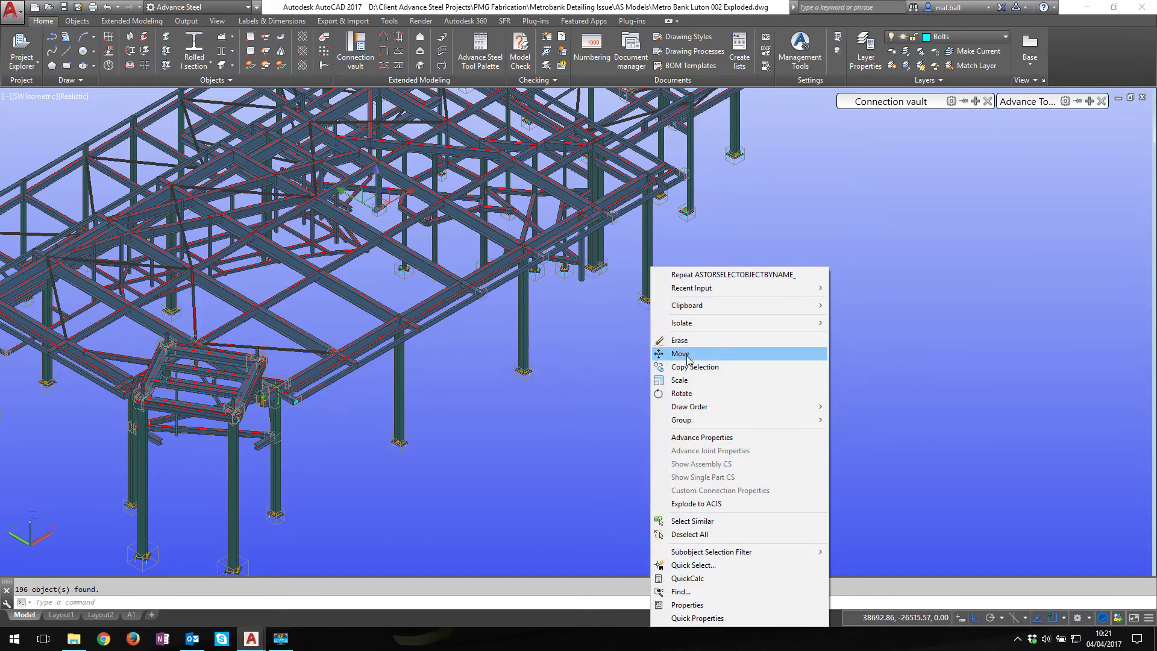
left_click(702, 438)
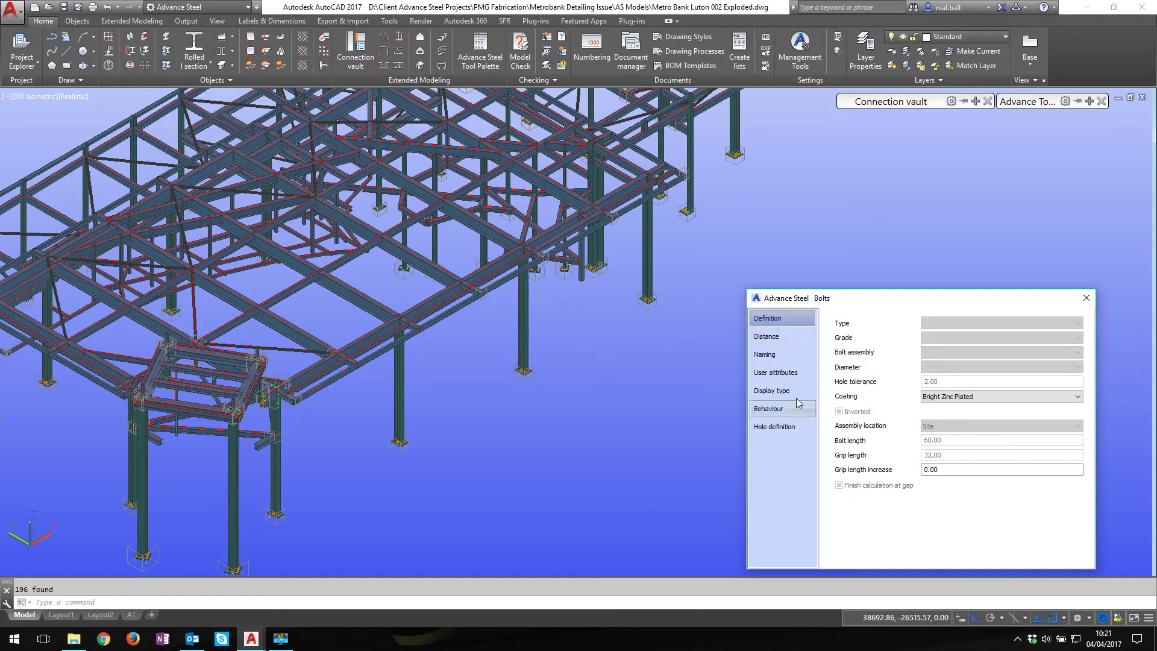
left_click(780, 391)
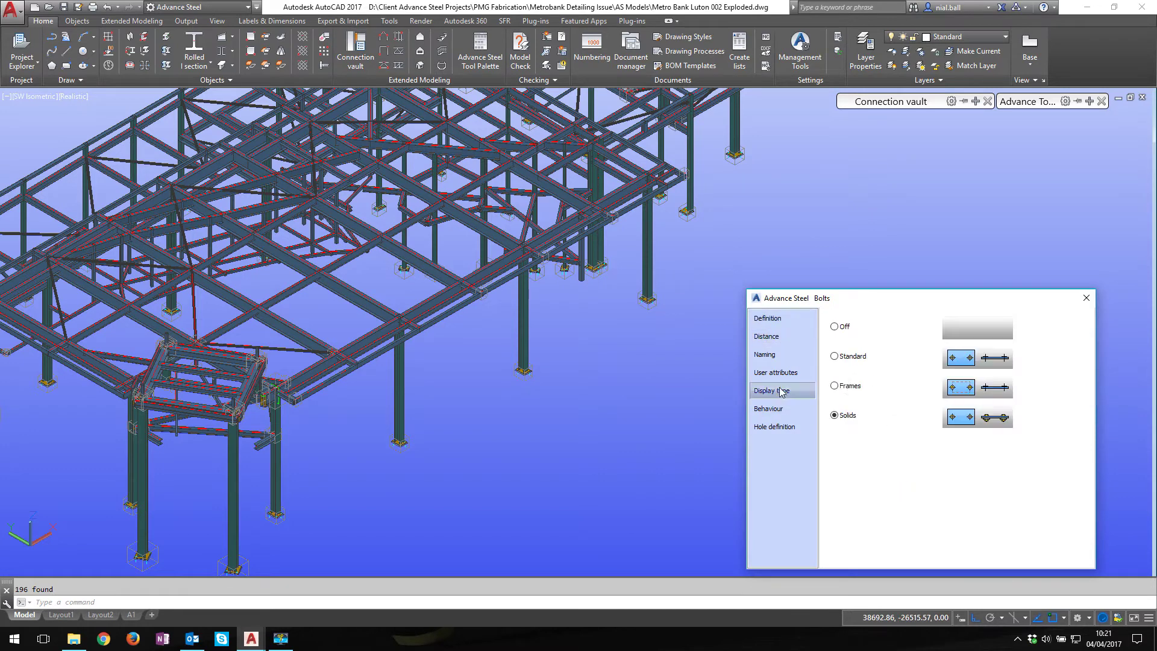
left_click(850, 420)
left_click(1086, 297)
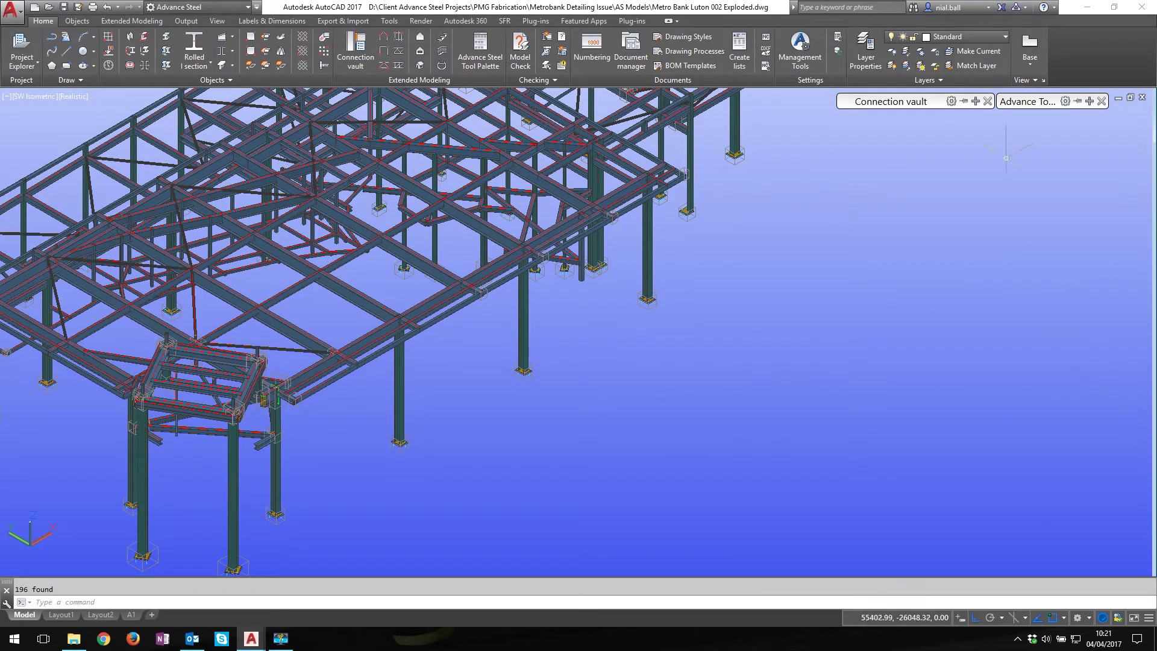
Set the 47 selected anchors' display type to Solids in their Advance Steel properties.
mouse_move(1025, 101)
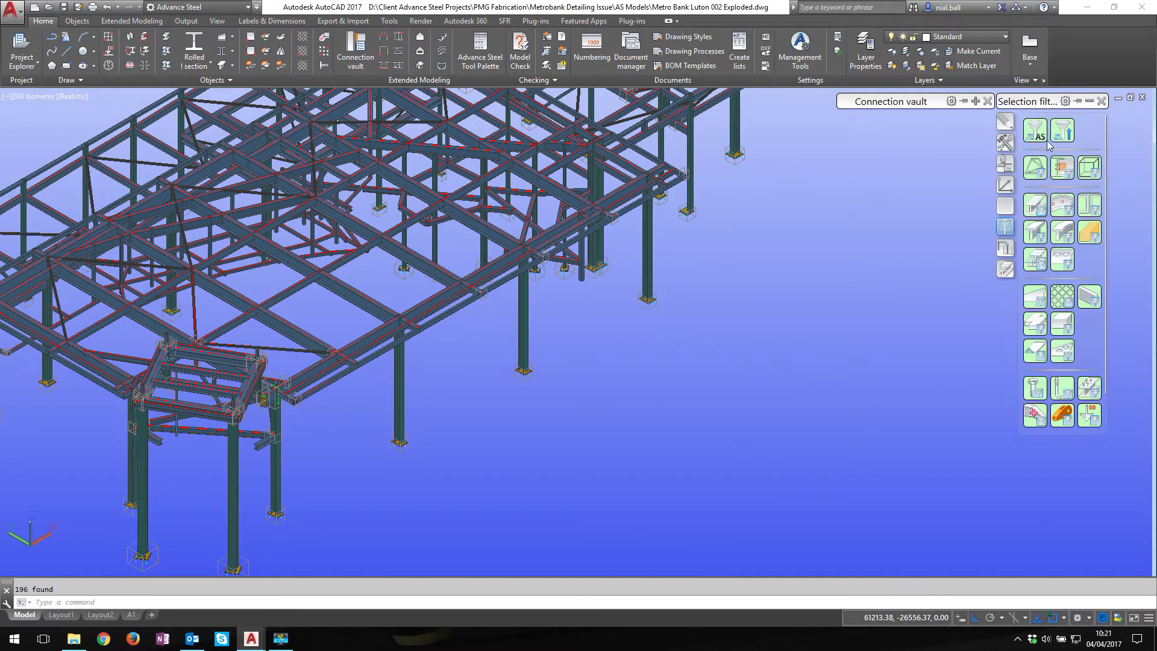
right_click(767, 304)
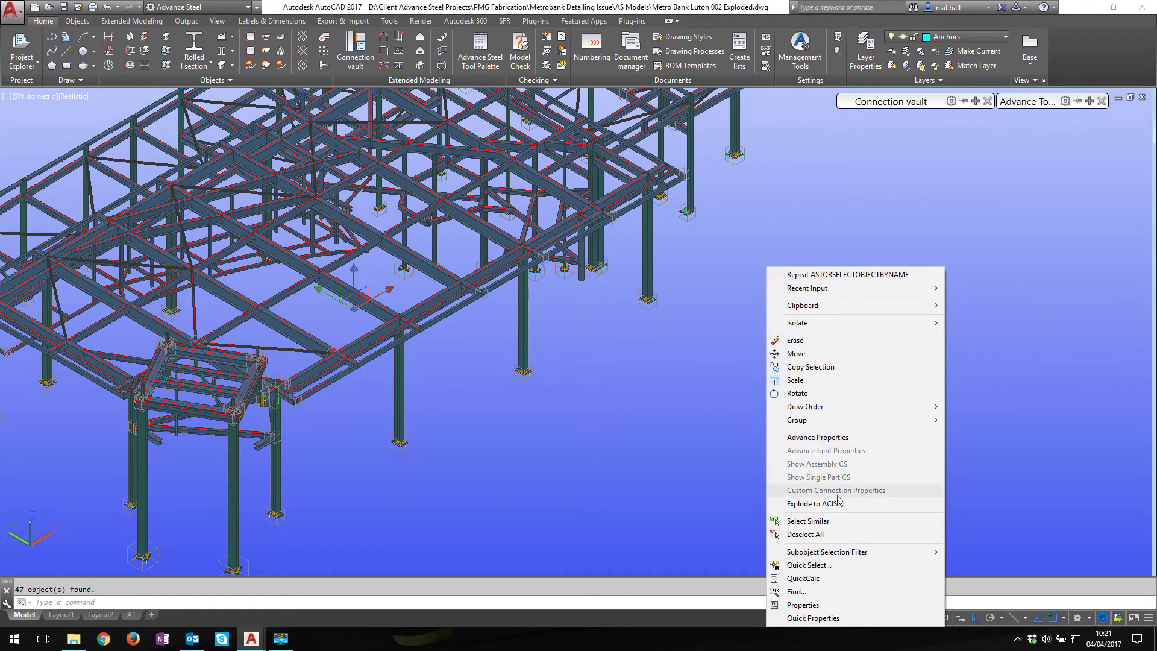
left_click(831, 437)
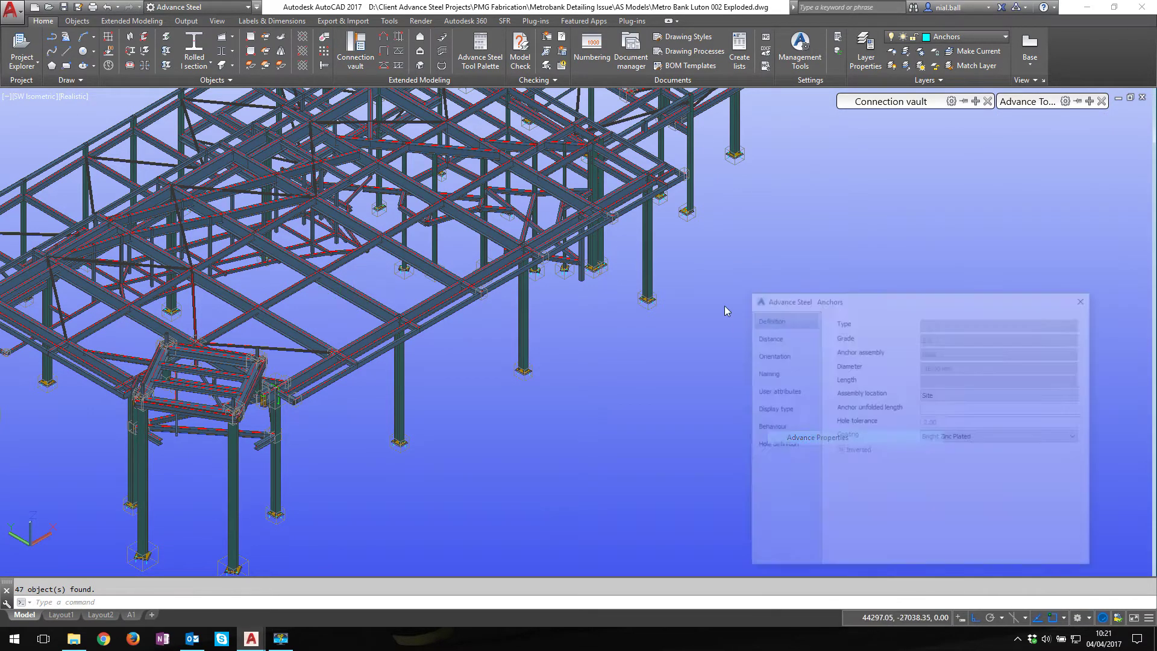
left_click(777, 409)
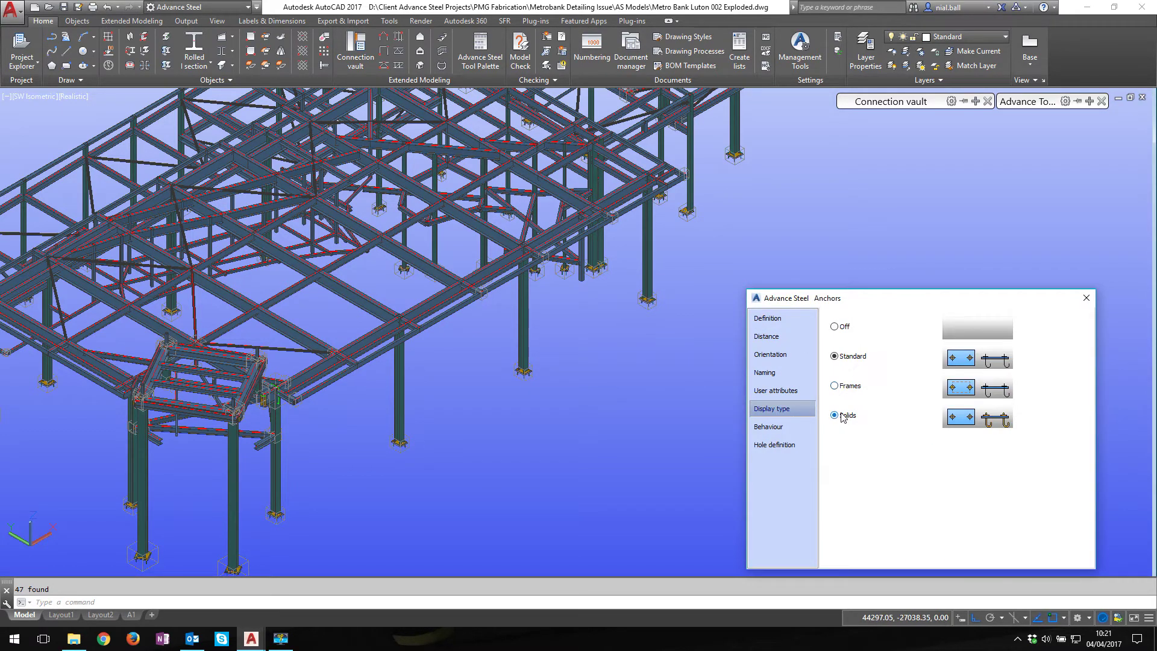
key("Escape")
scroll(671, 305, "up", 5)
Delete the 137 joint boxes, check the welds, then zoom to the whole structure.
scroll(678, 341, "down", 3)
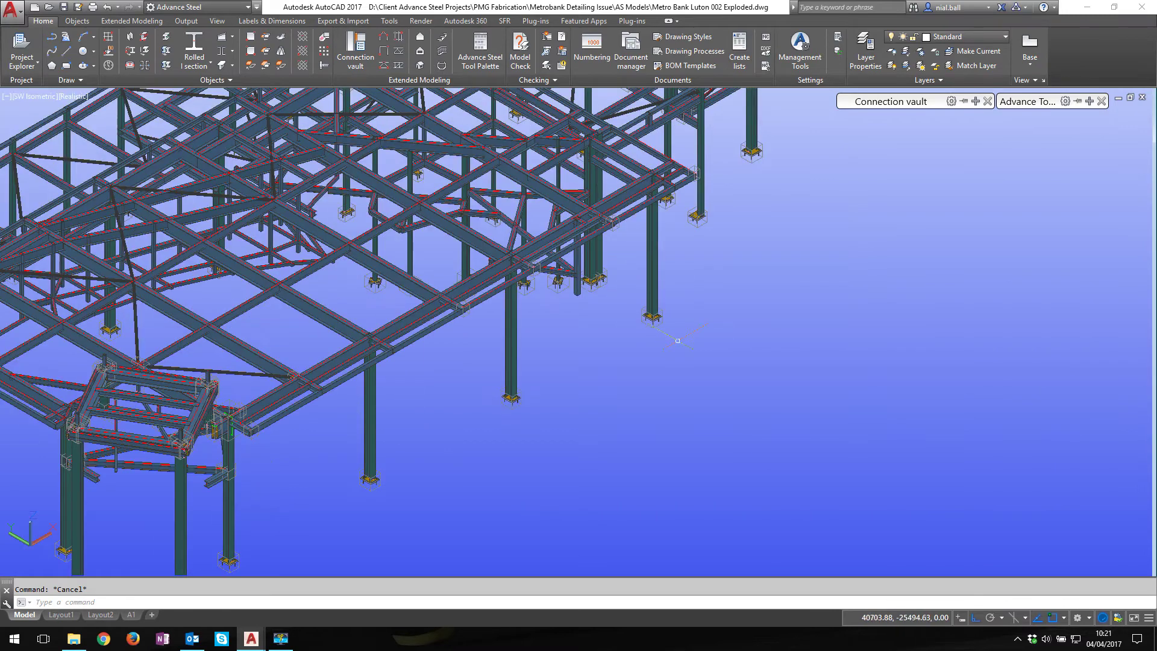
mouse_move(1024, 102)
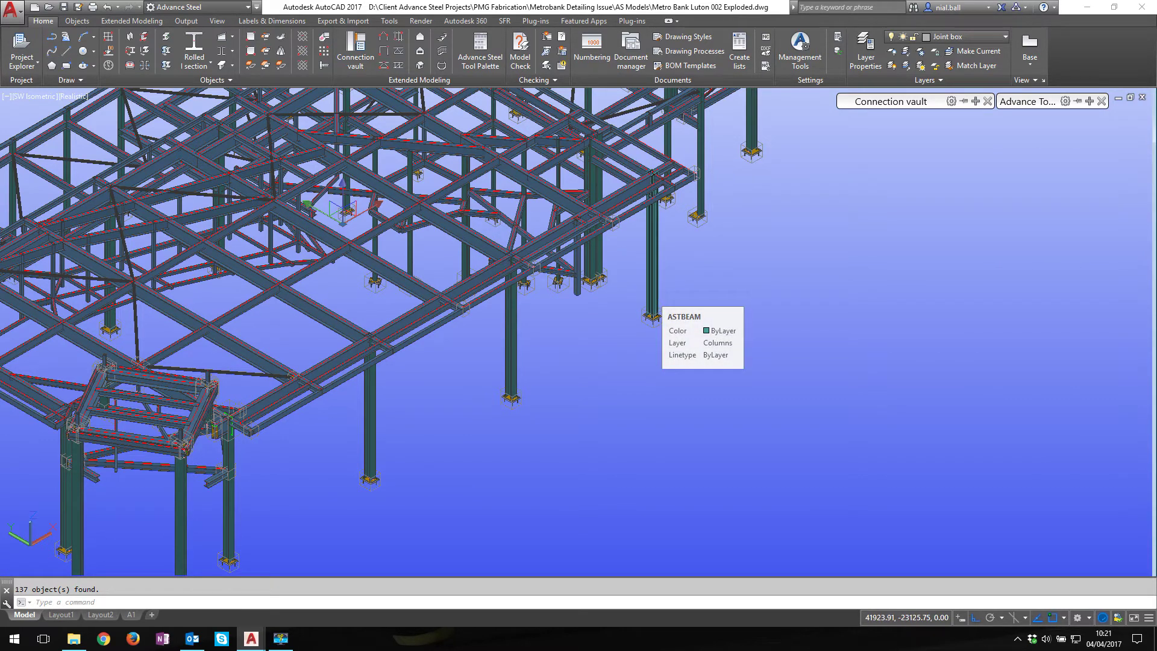
key("Delete")
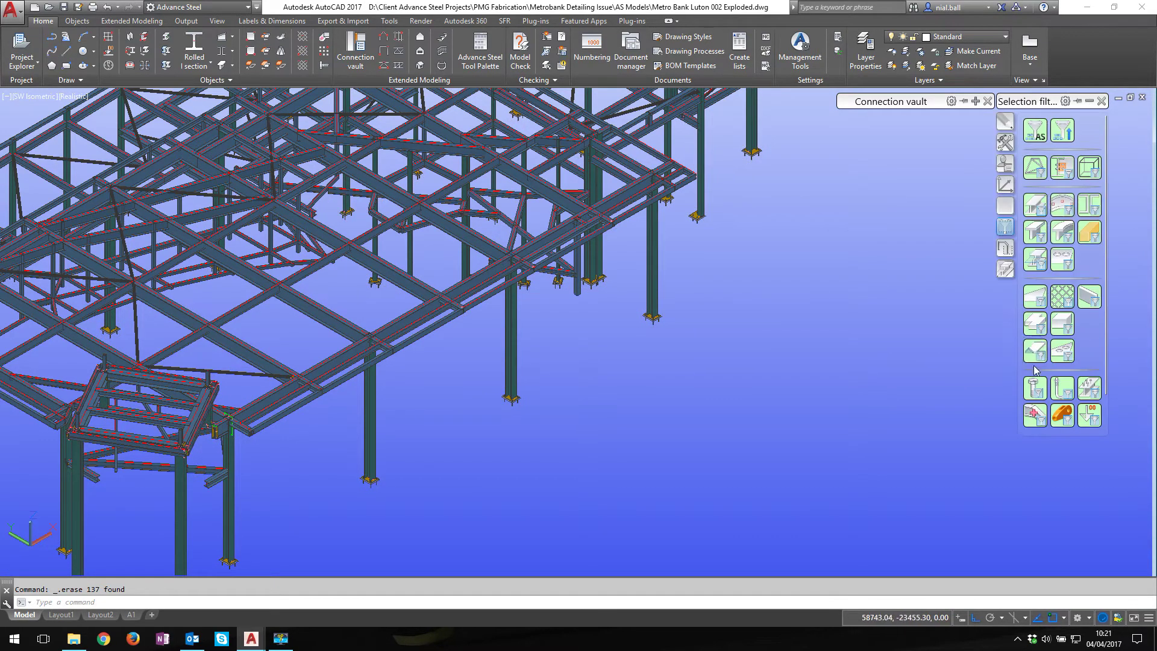
left_click(1038, 415)
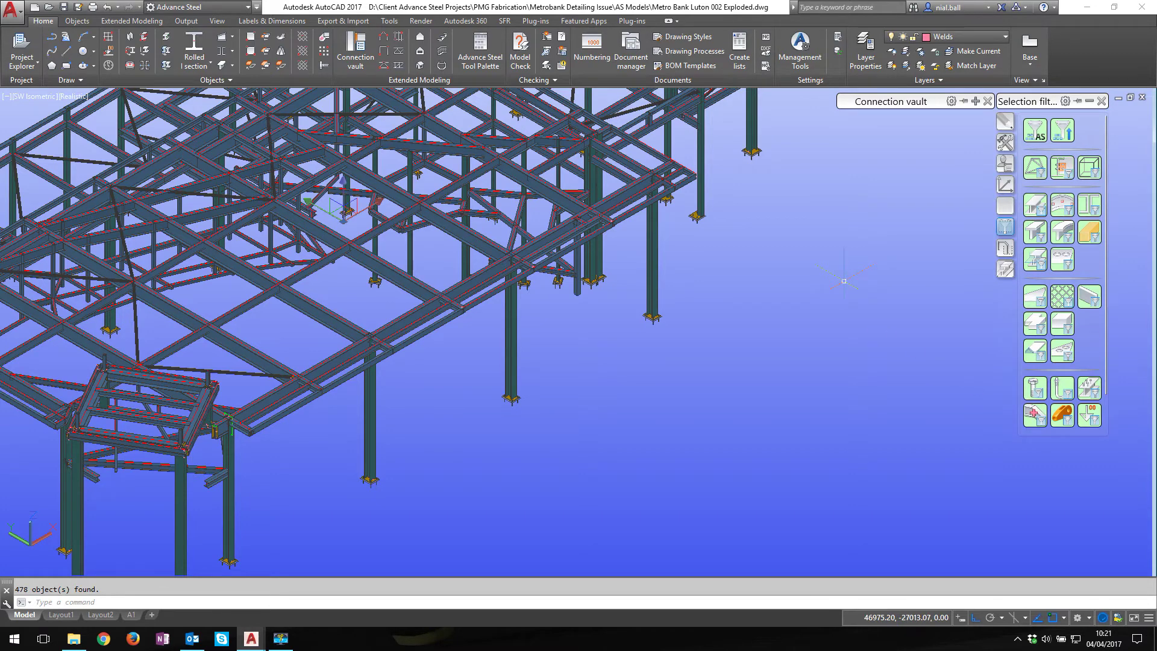
key("Escape")
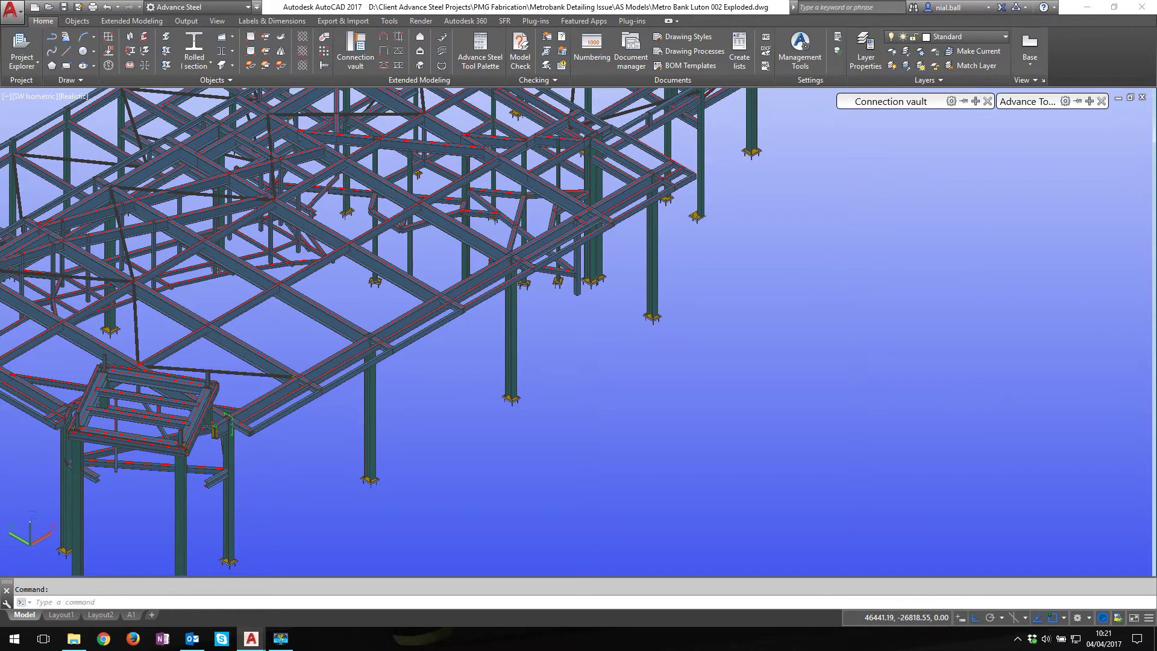
middle_click(908, 349)
middle_click(909, 348)
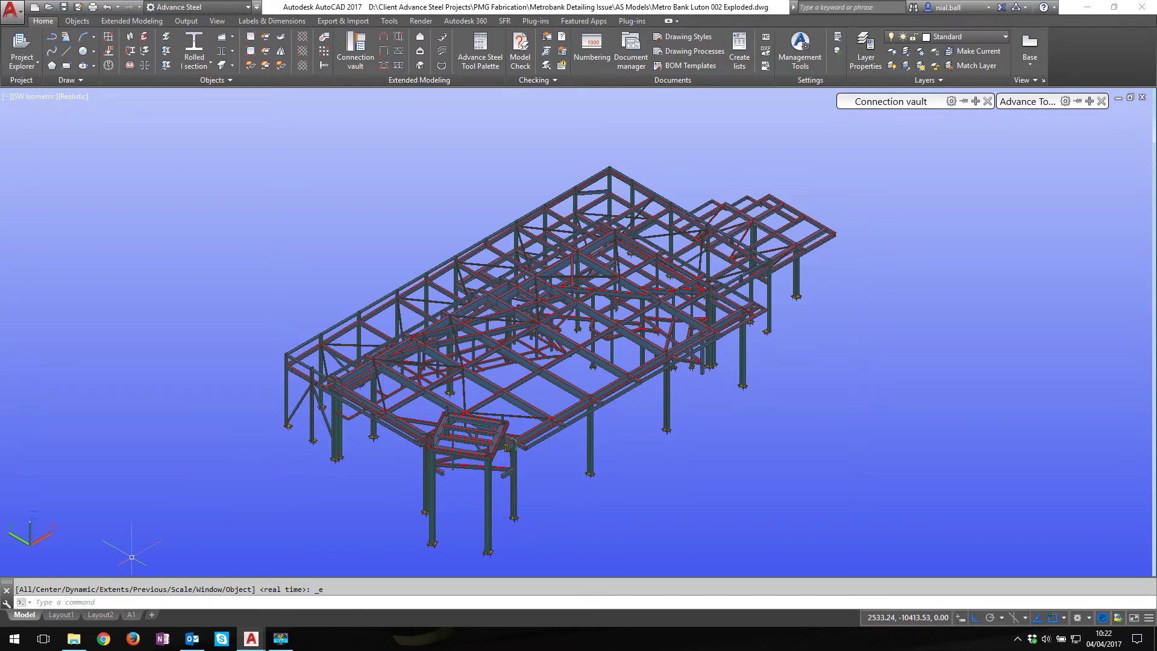
Run EXPLODE on every object, entering 'all' at the Select objects prompt.
type("ASTOr")
type("exp")
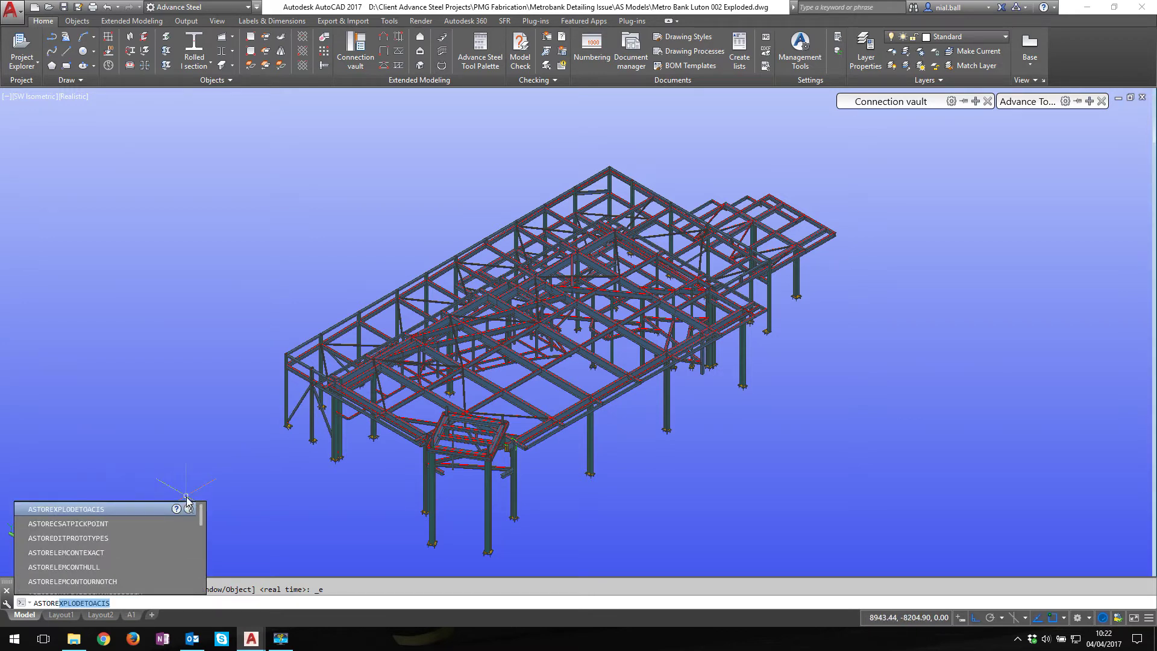
type("lode")
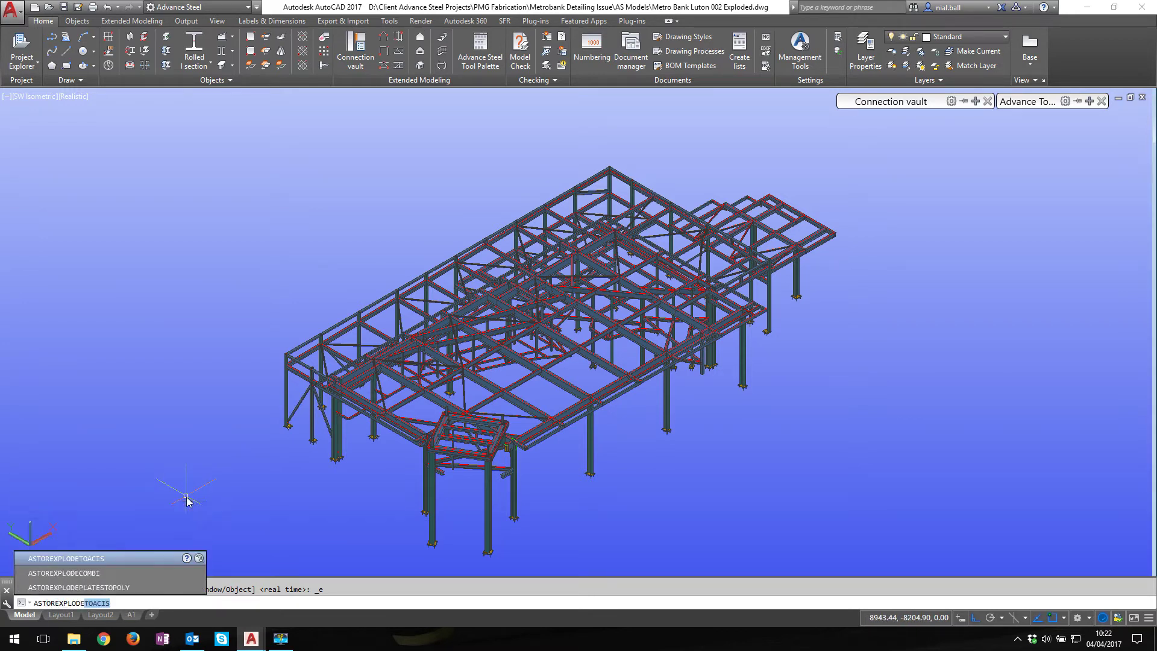
left_click(80, 558)
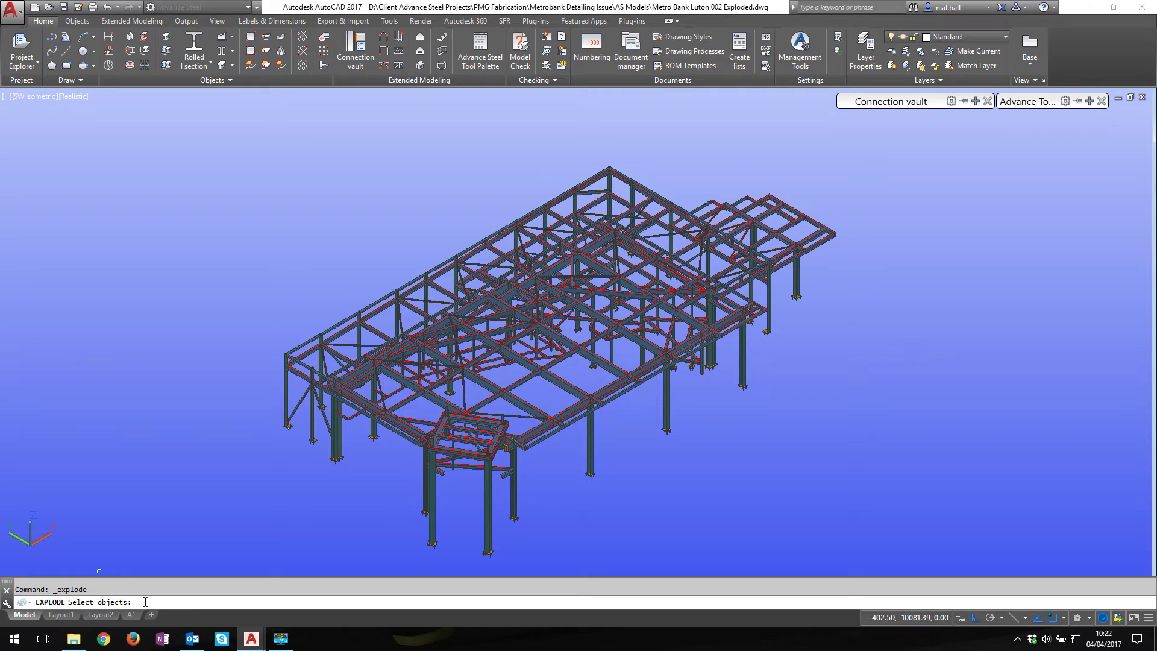
type("all")
key("Return")
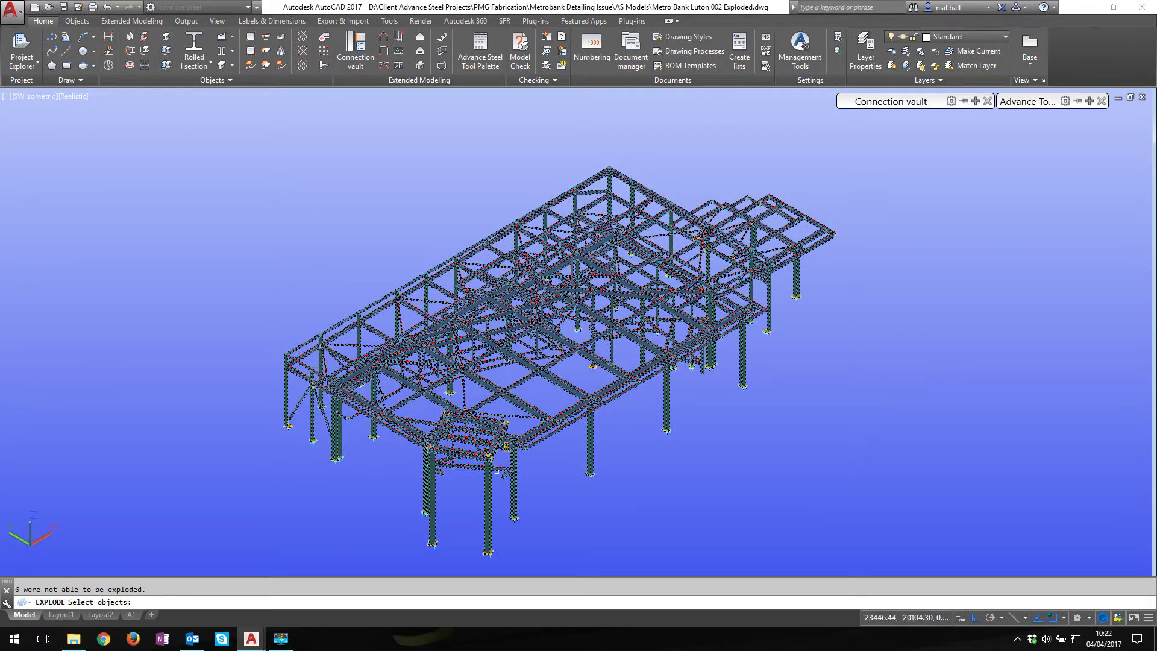
key("Return")
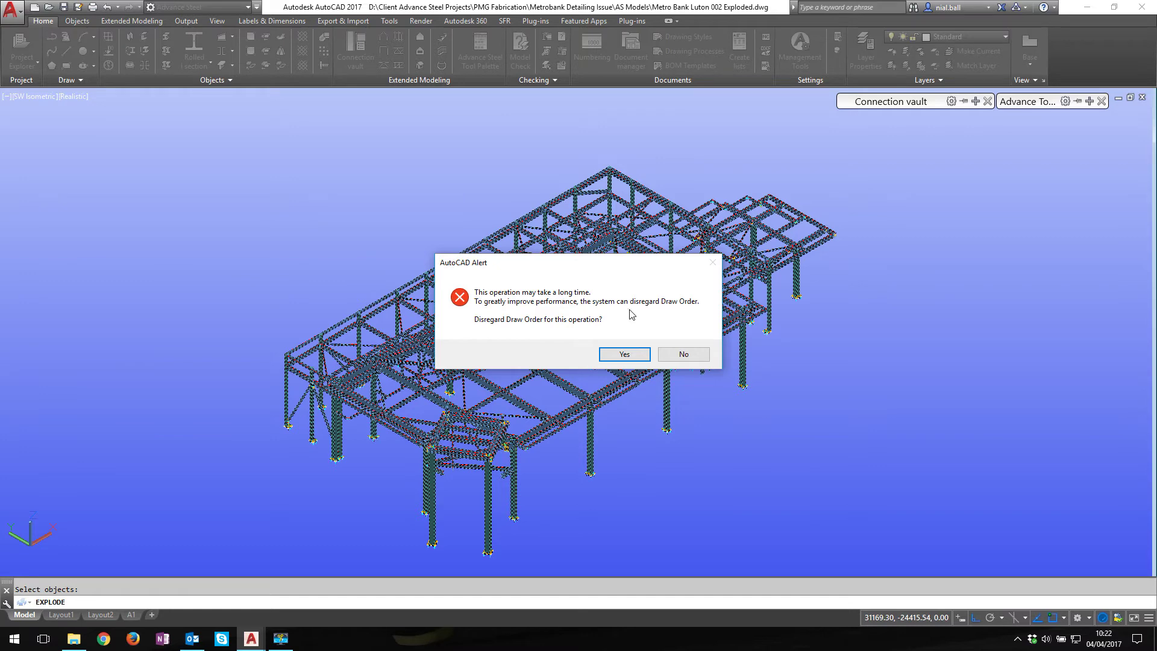
Answer Yes to disregard Draw Order so the explode completes.
left_click(624, 355)
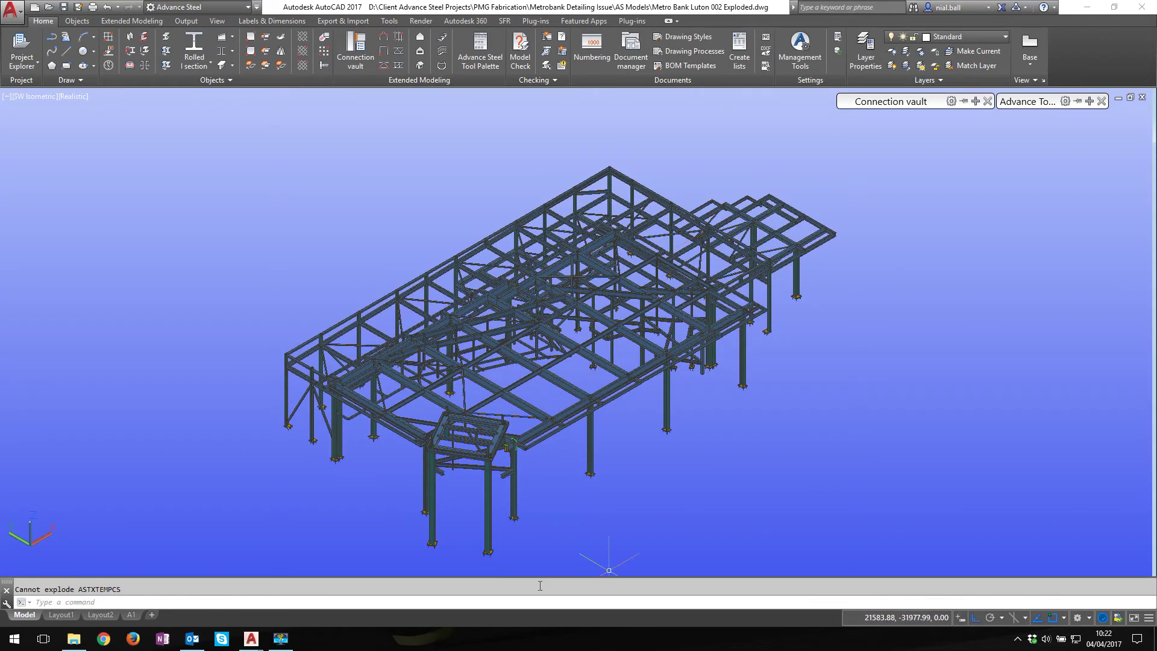
Erase the picked column object using Select Similar.
scroll(422, 512, "up", 7)
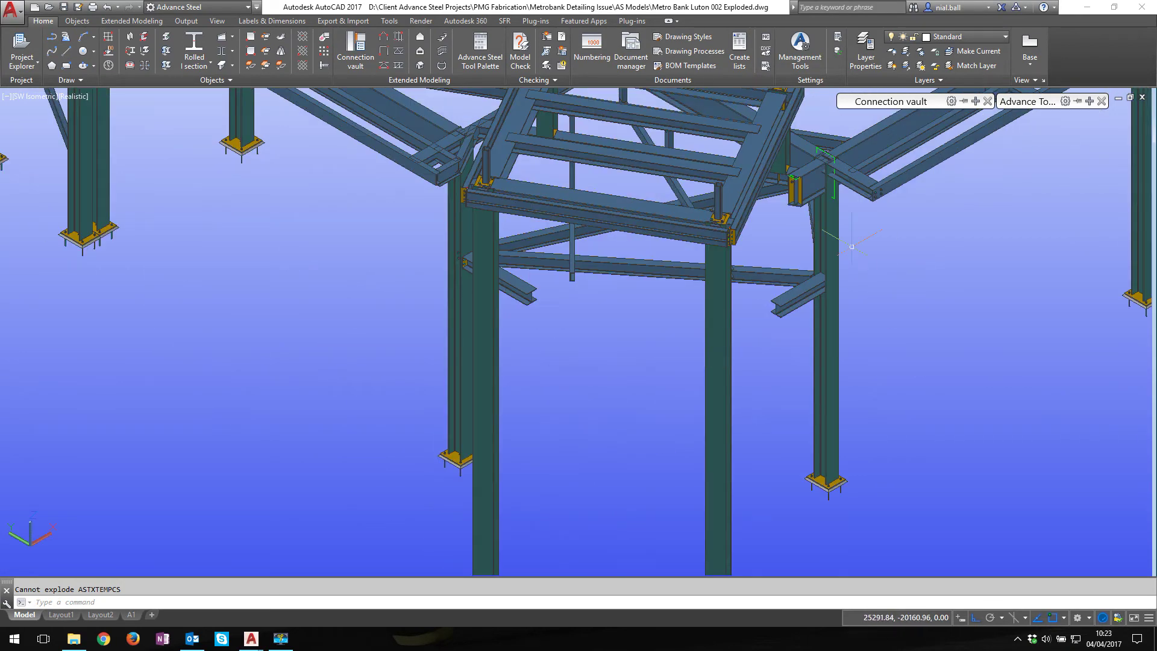
scroll(851, 247, "up", 8)
key("Escape")
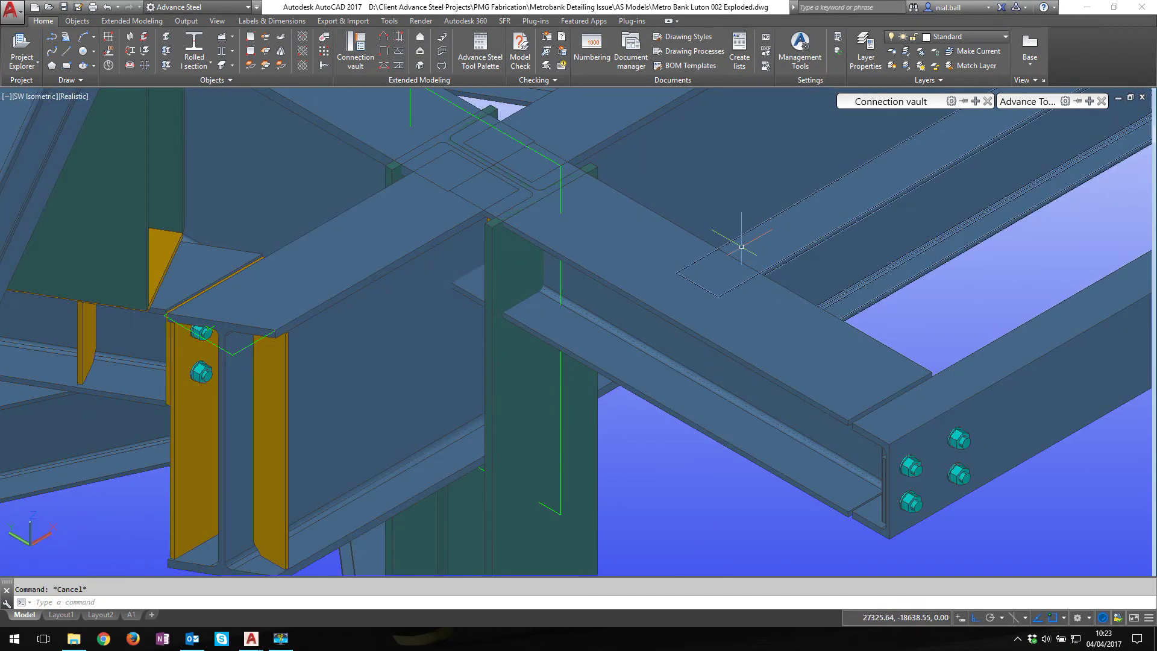
scroll(506, 148, "down", 12)
left_click(506, 148)
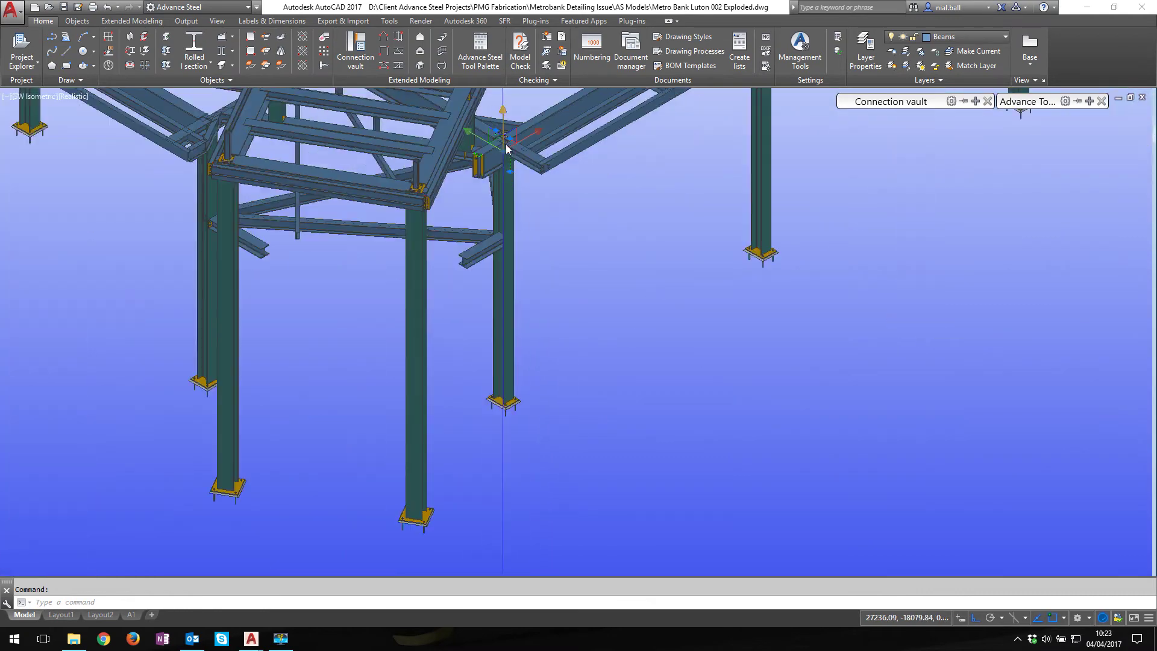
scroll(506, 148, "down", 3)
right_click(565, 172)
left_click(608, 406)
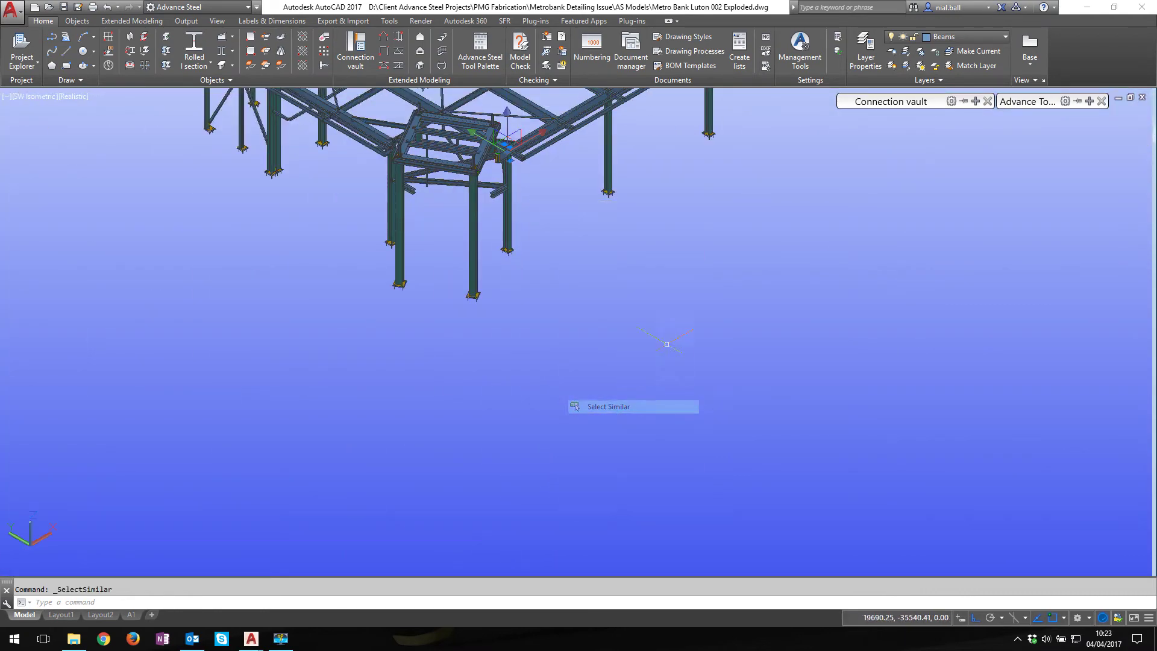
key("Delete")
Erase all 678 objects similar to a beam connection member on the Beams layer.
scroll(430, 254, "up", 10)
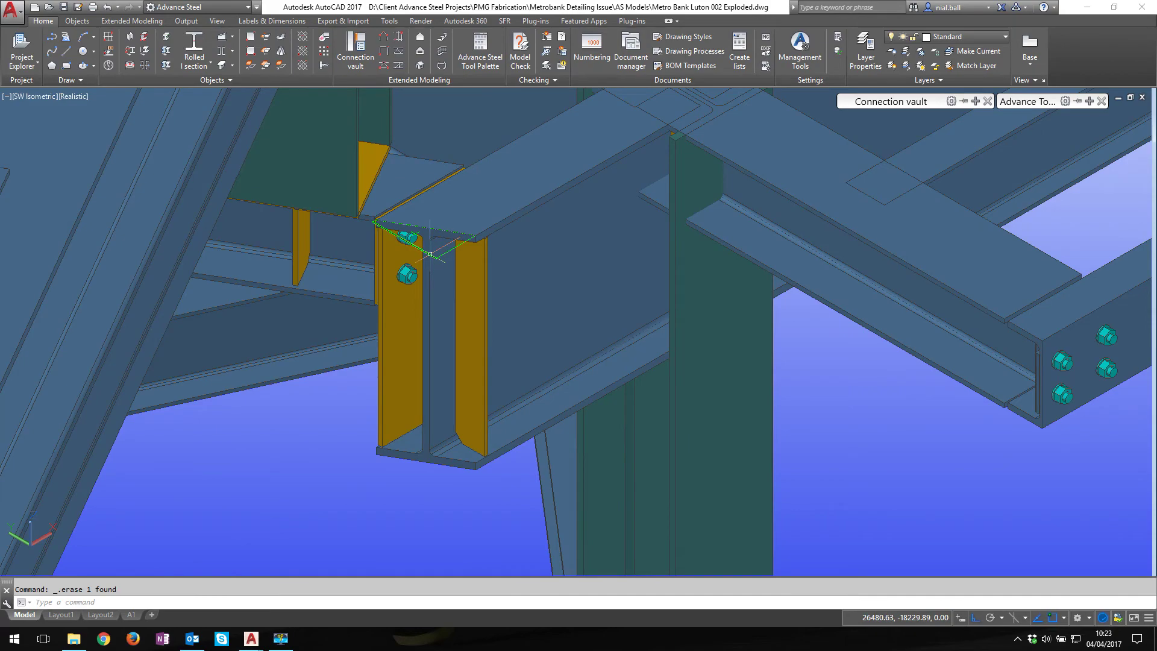
left_click(479, 168)
right_click(479, 167)
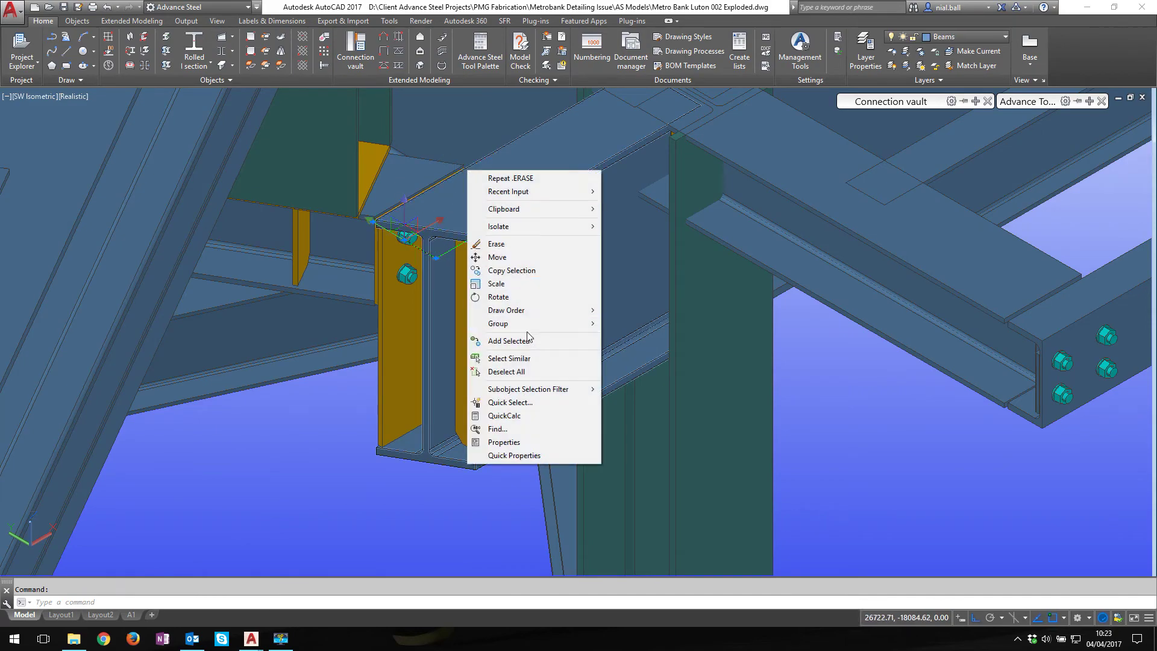
left_click(537, 359)
key("Delete")
scroll(556, 299, "down", 15)
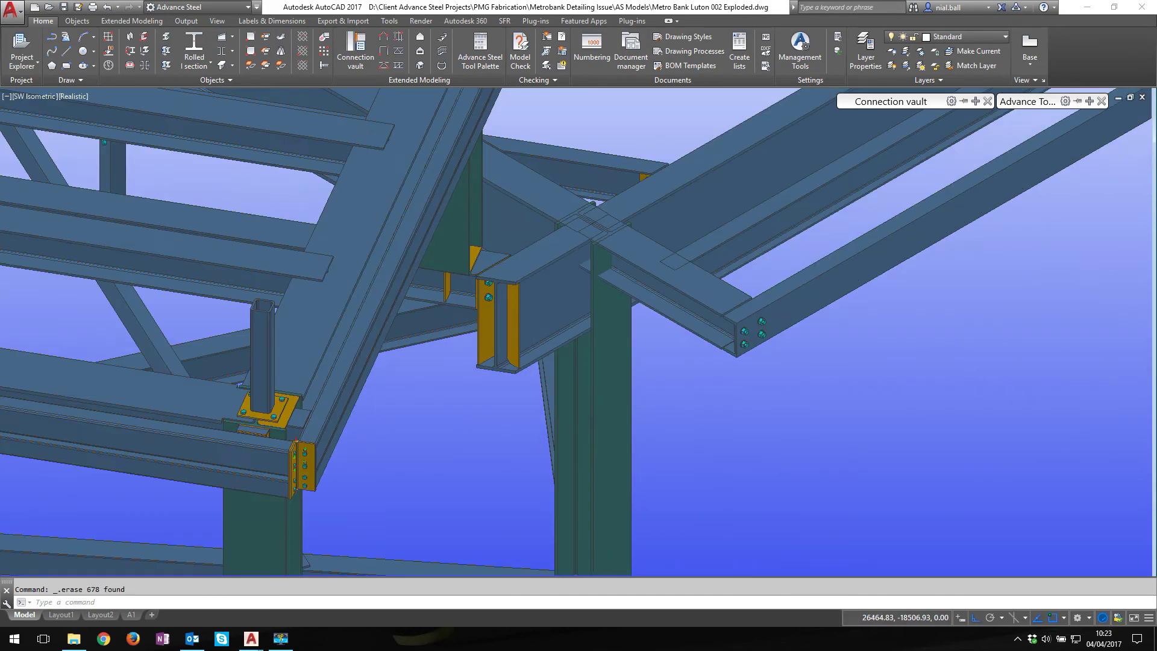
scroll(614, 381, "up", 10)
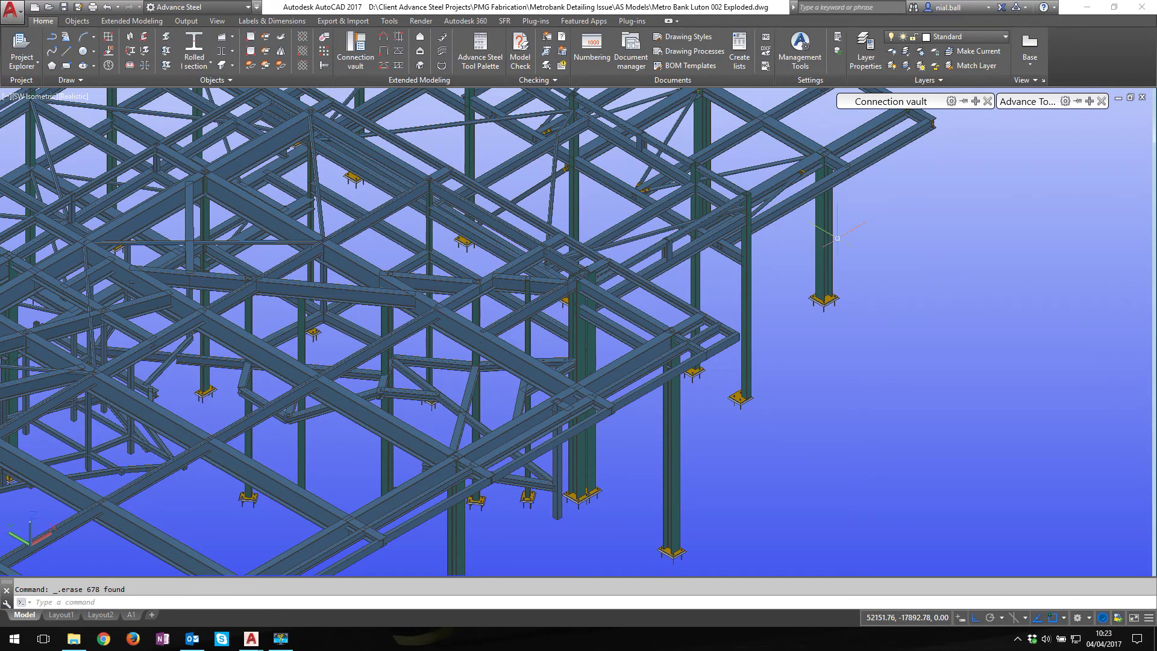
scroll(832, 221, "down", 3)
middle_click(705, 355)
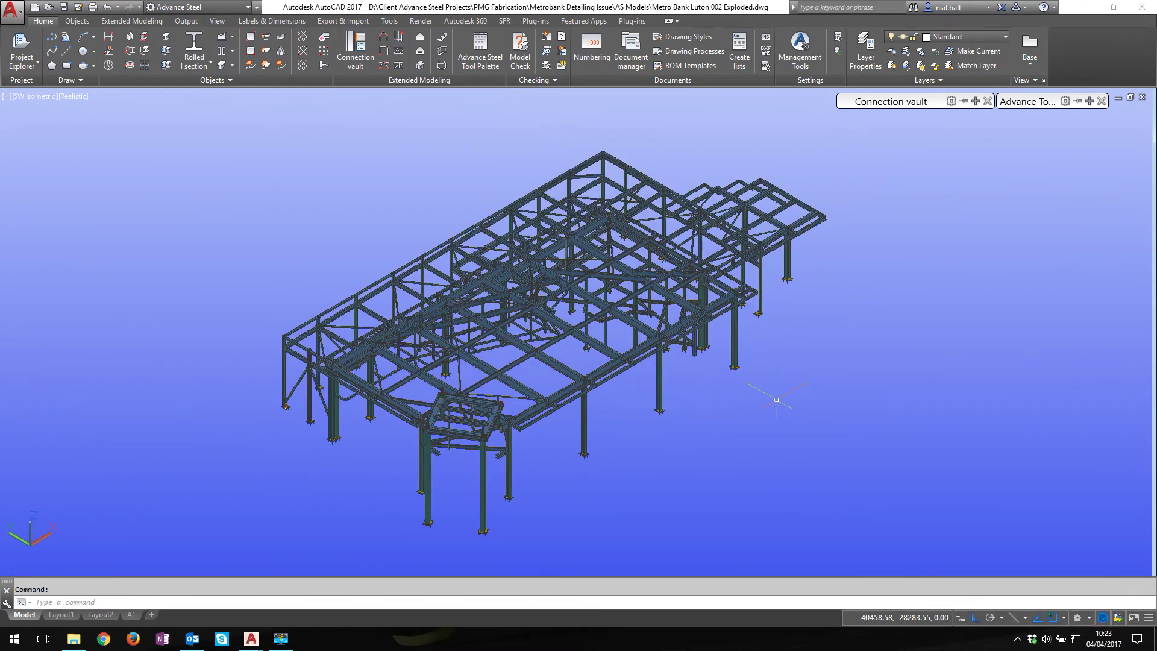
mouse_move(1014, 100)
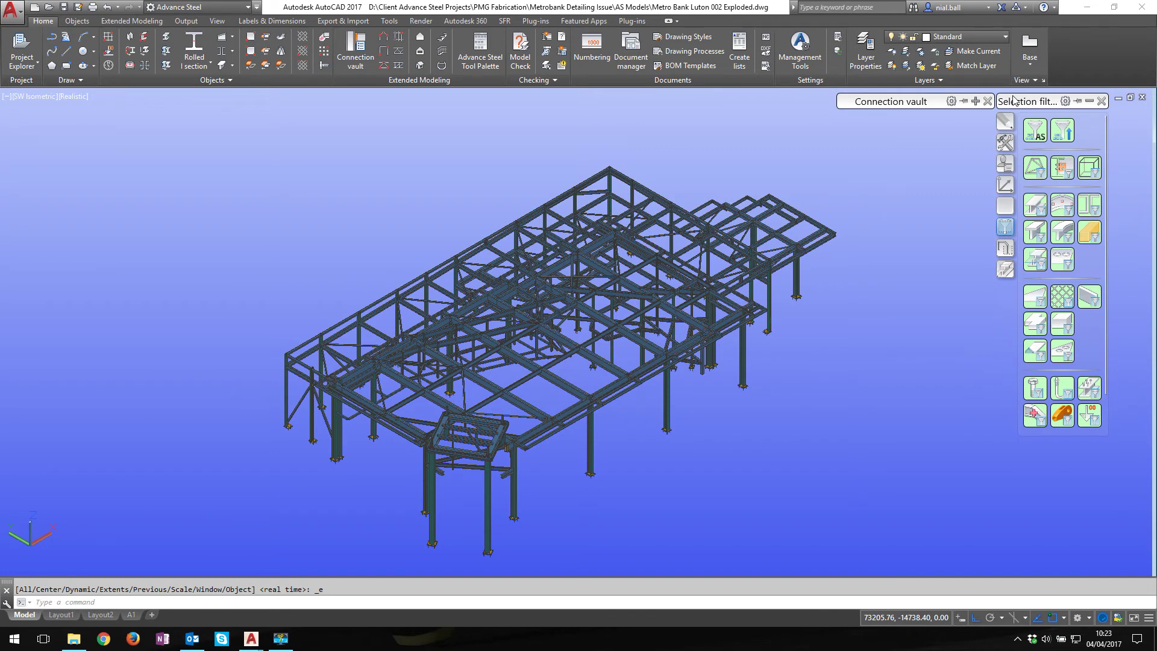
left_click(1034, 131)
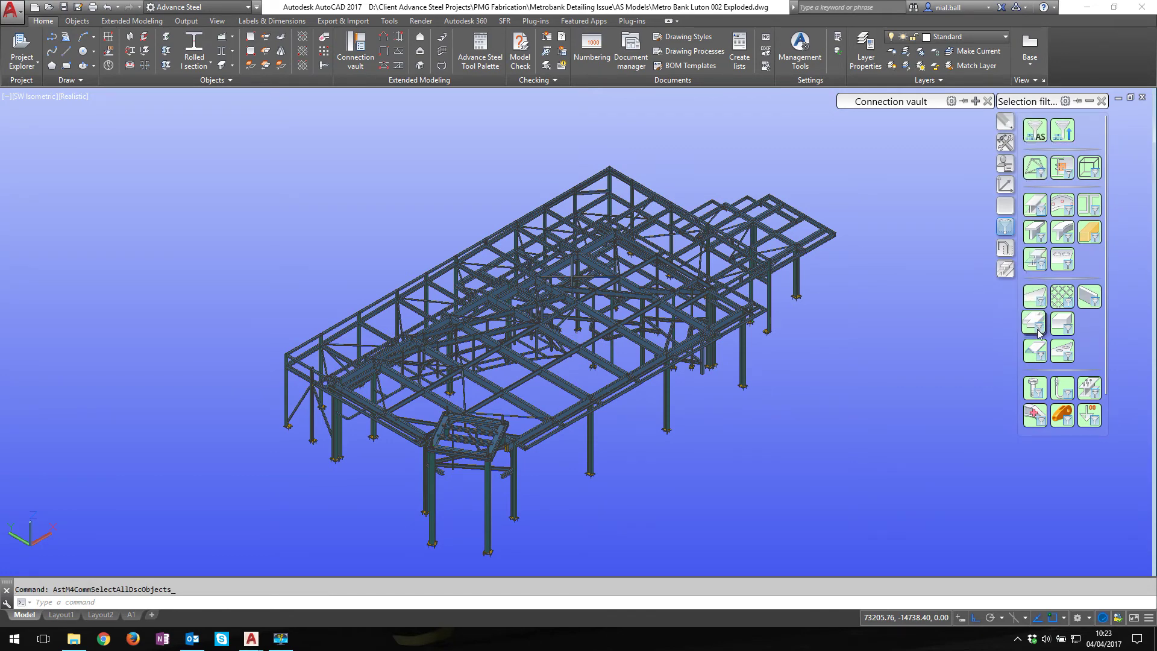
left_click(1005, 247)
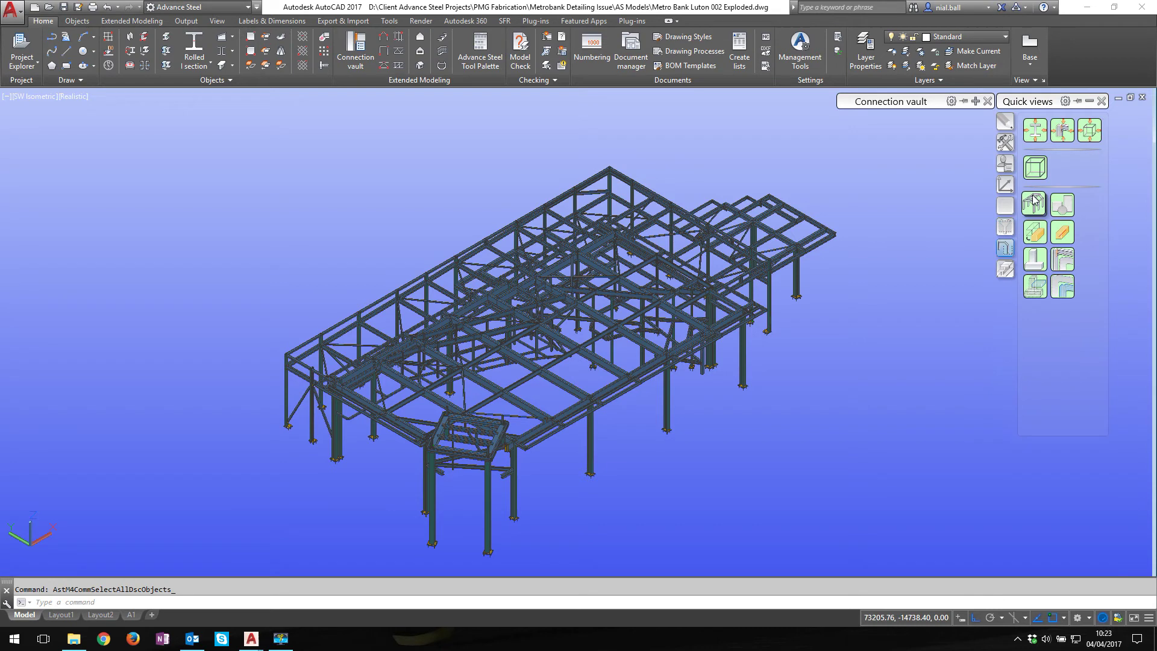
left_click(1035, 263)
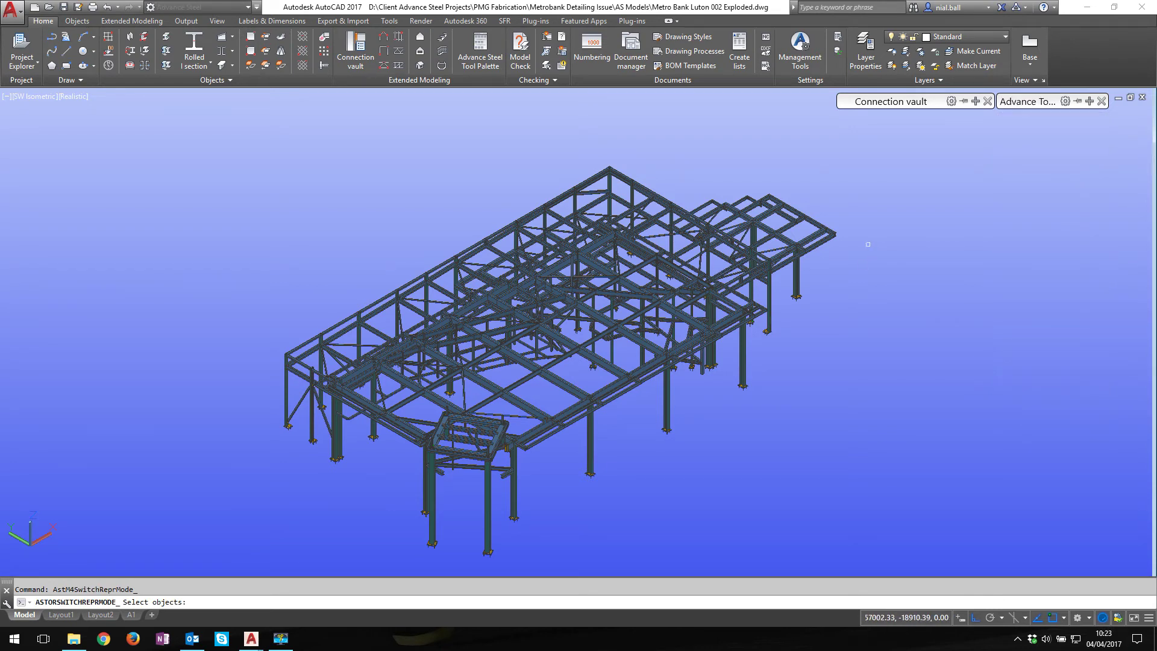
key("Escape")
mouse_move(1023, 103)
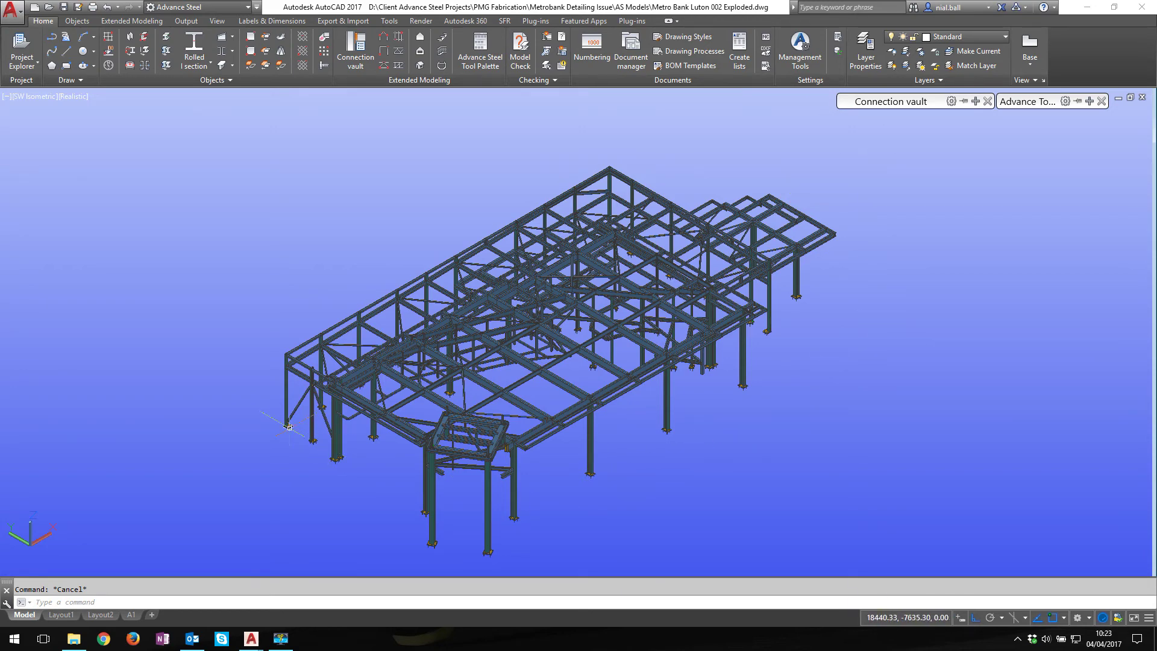
scroll(293, 425, "up", 3)
scroll(304, 370, "up", 4)
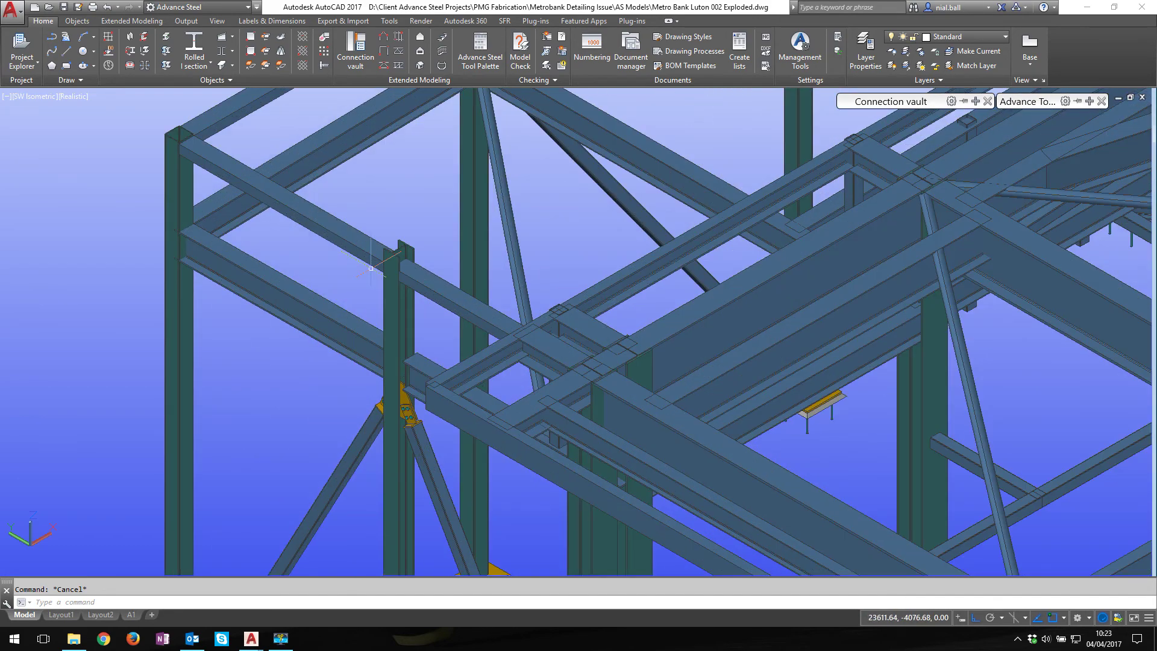
scroll(371, 268, "down", 8)
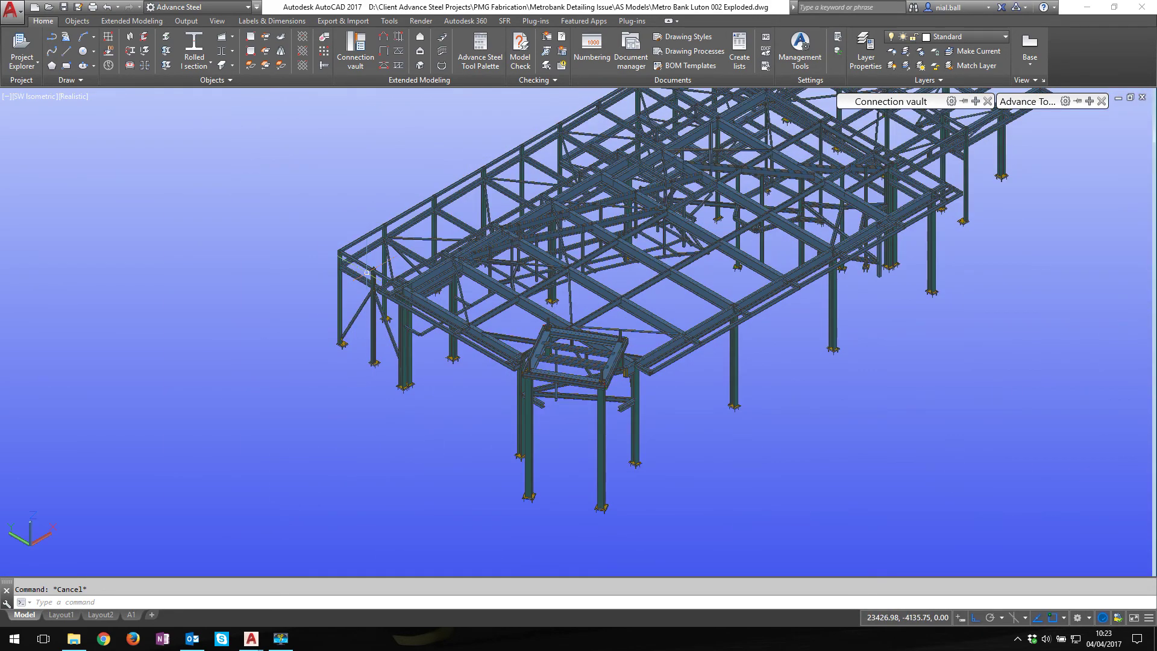
scroll(366, 273, "down", 2)
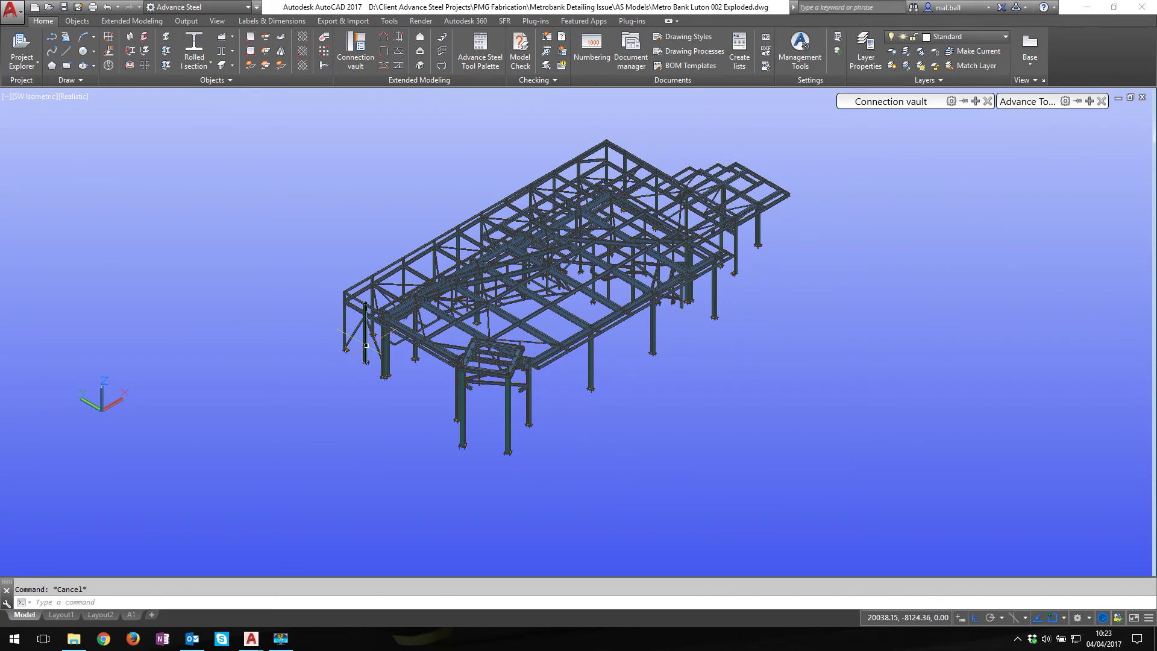
scroll(383, 319, "up", 1)
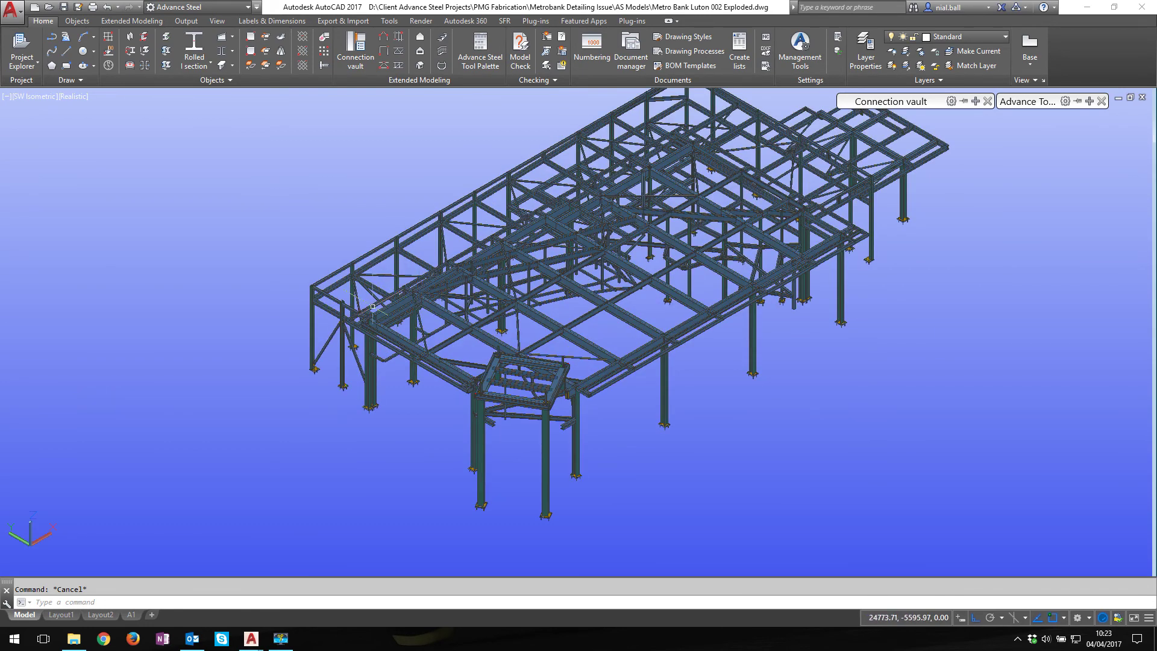
scroll(395, 289, "up", 4)
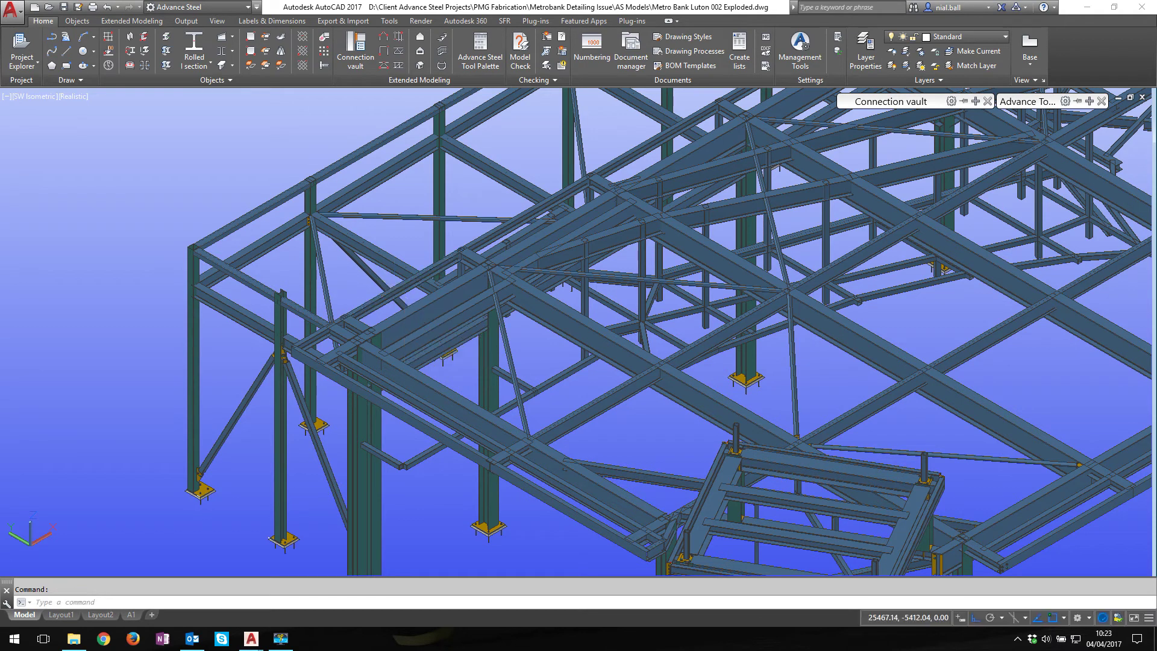
middle_click(394, 289)
middle_click(395, 289)
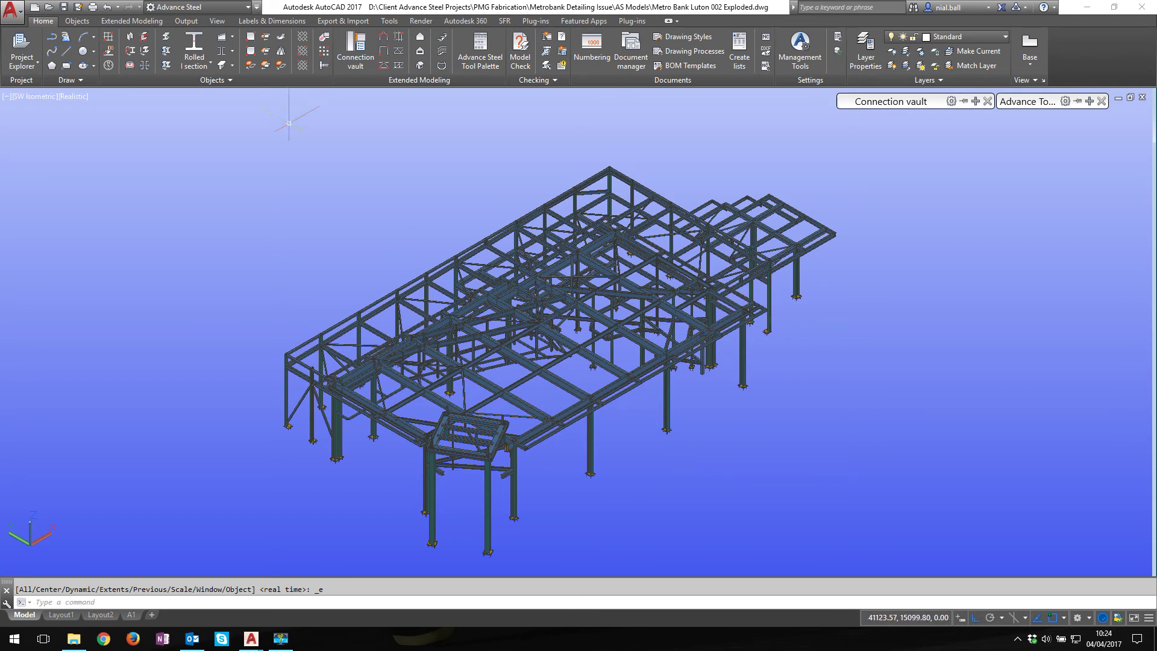
left_click(12, 9)
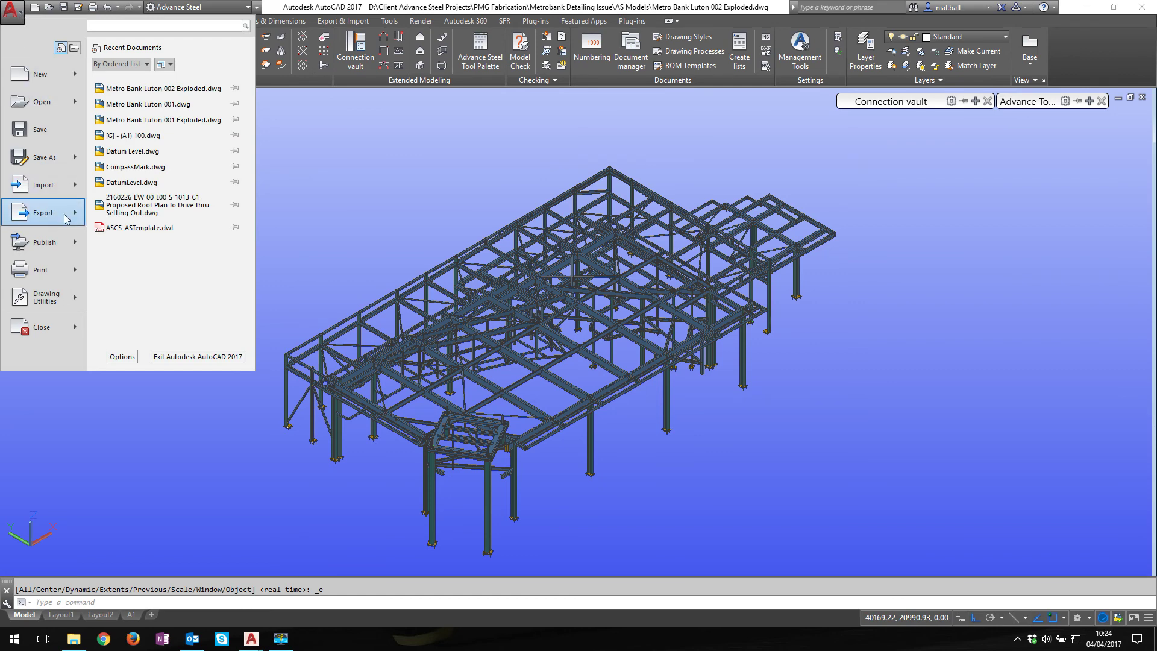
mouse_move(76, 216)
left_click(171, 296)
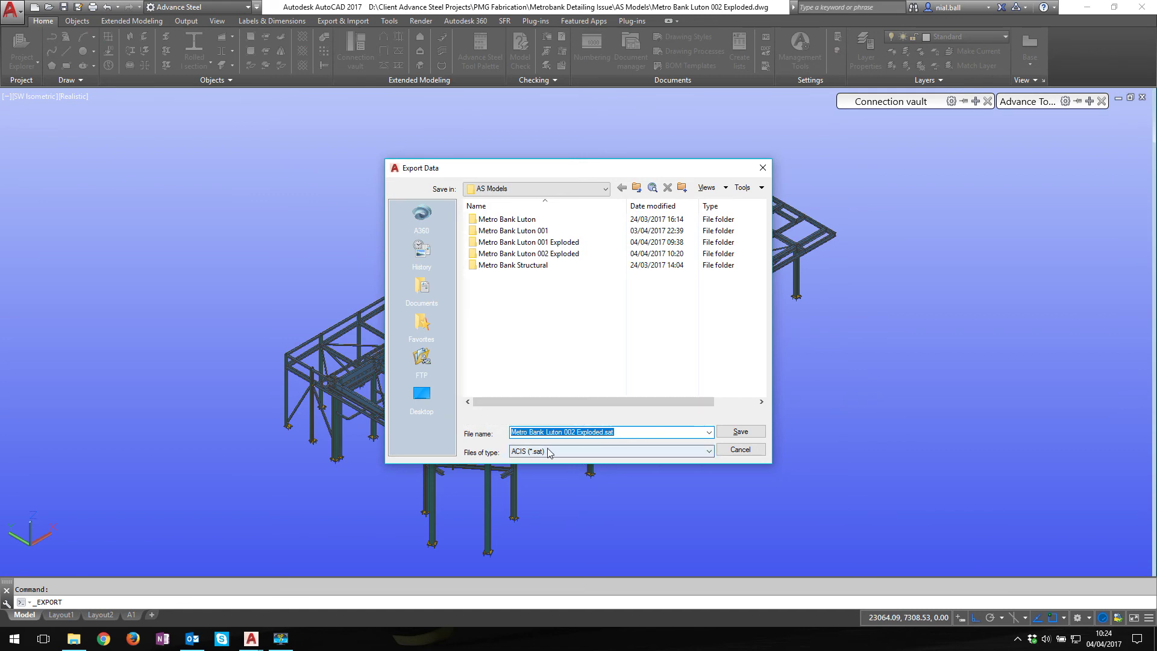
left_click(750, 449)
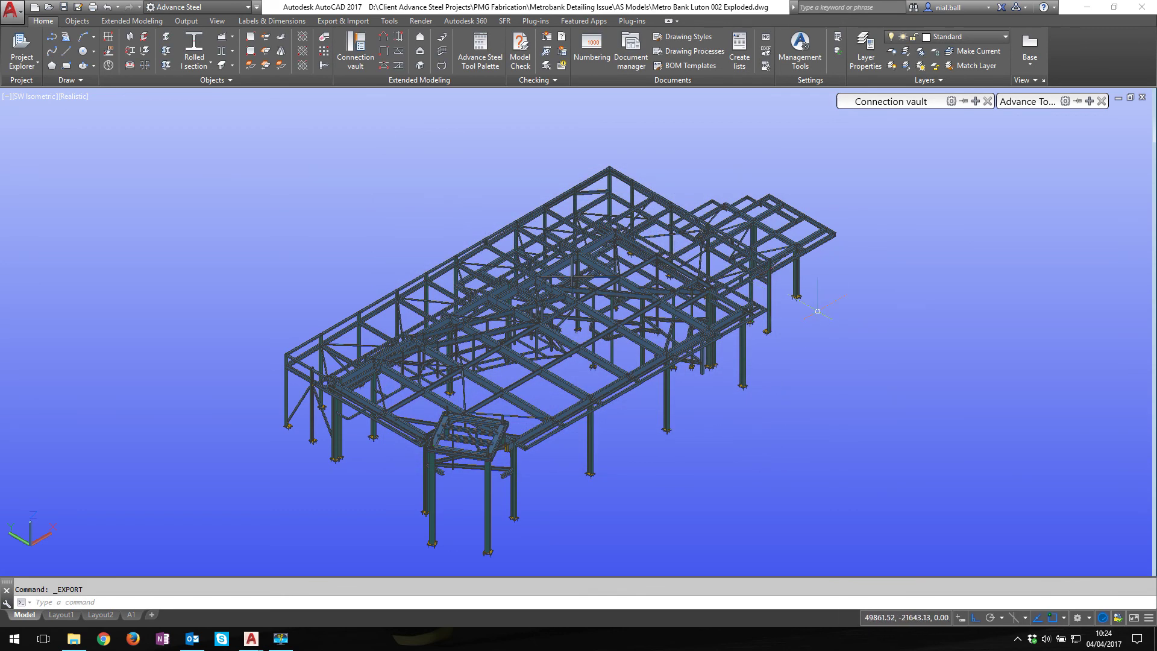
mouse_move(714, 298)
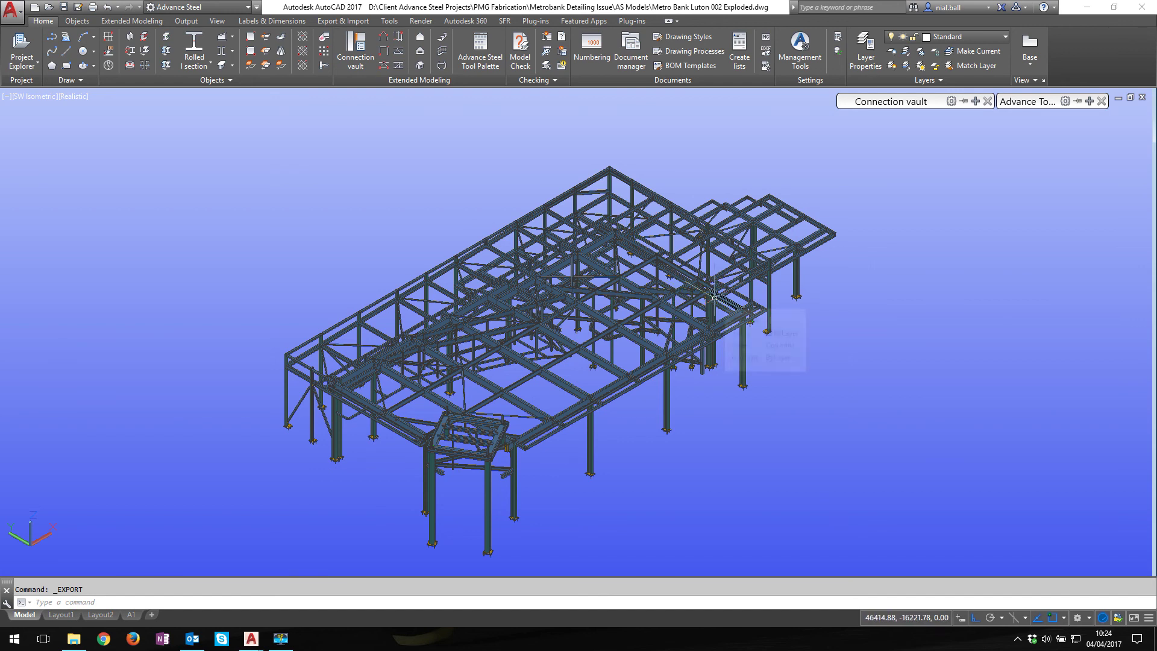